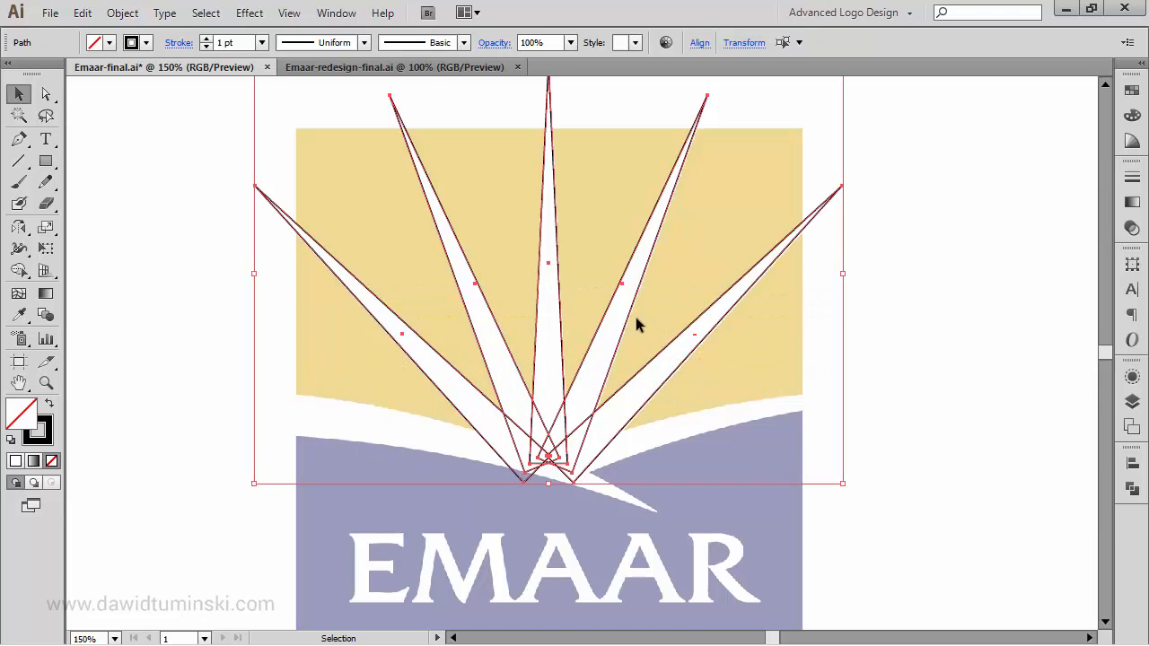
Unite the five overlapping sun ray shapes into a single outline with Pathfinder and deselect it.
click(1132, 489)
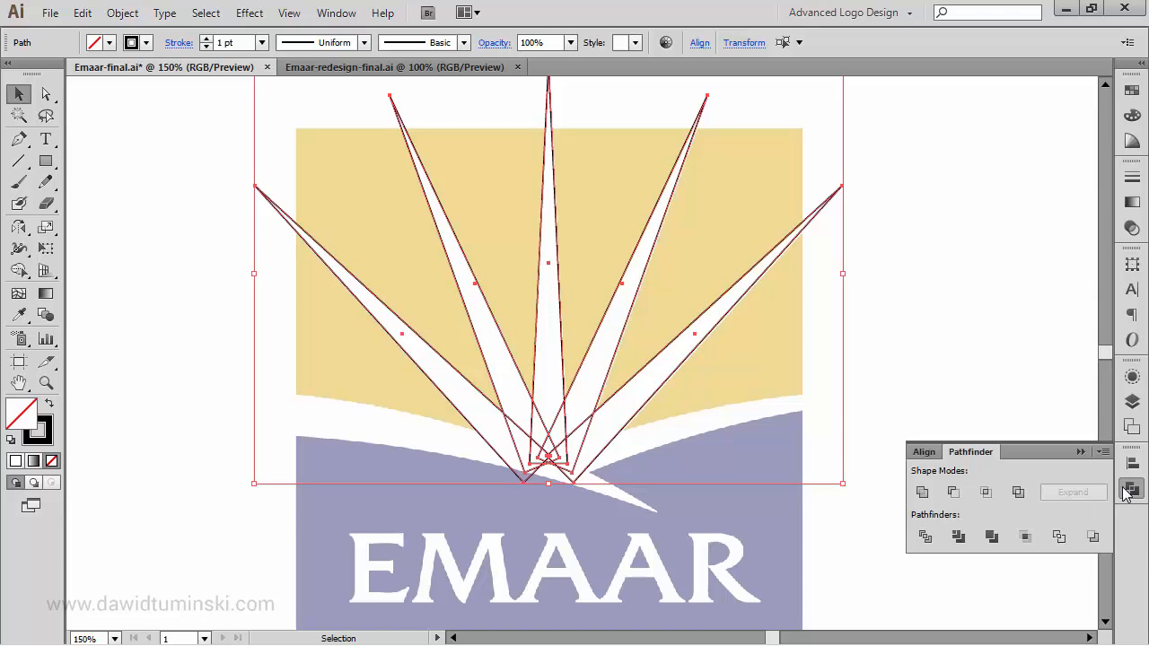
click(923, 492)
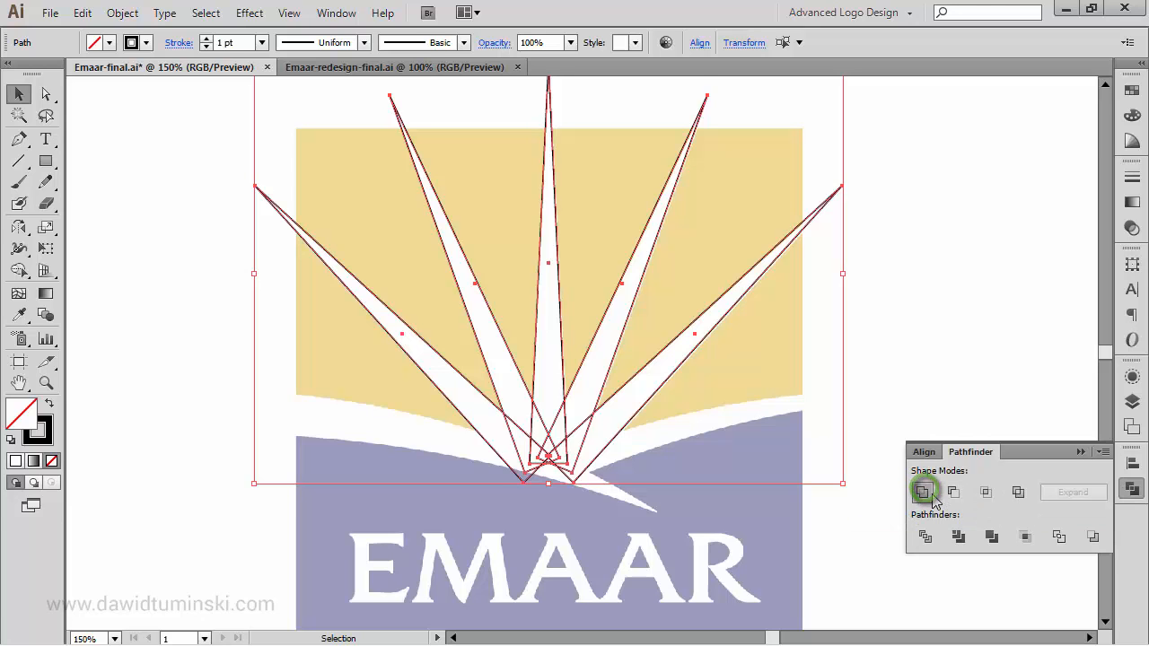
click(963, 306)
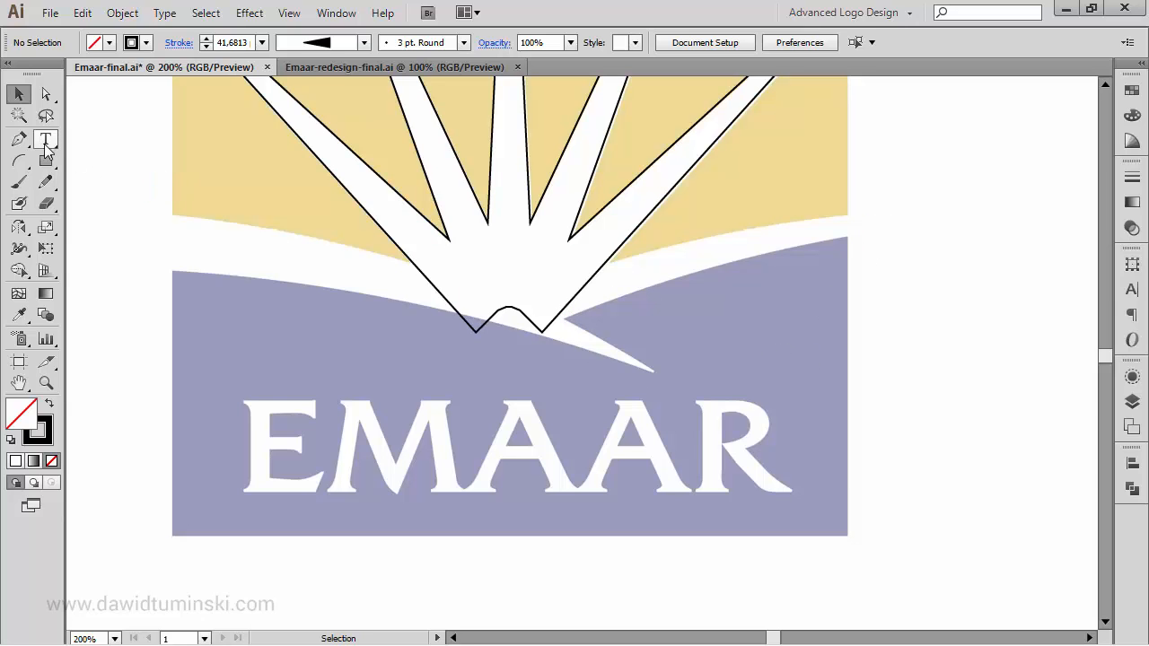
Draw a two-point curved Pen path from the white swoosh's pointed tip to just past the logo's left edge, following the swoosh.
click(19, 139)
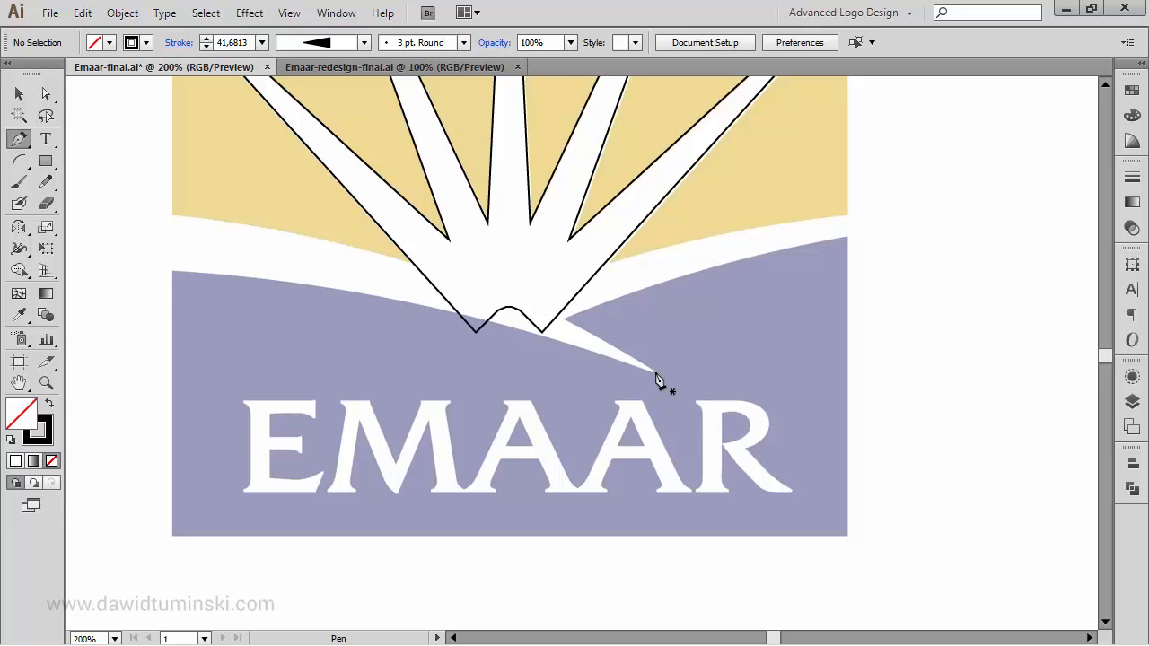
drag(655, 373, 570, 335)
drag(570, 338, 570, 336)
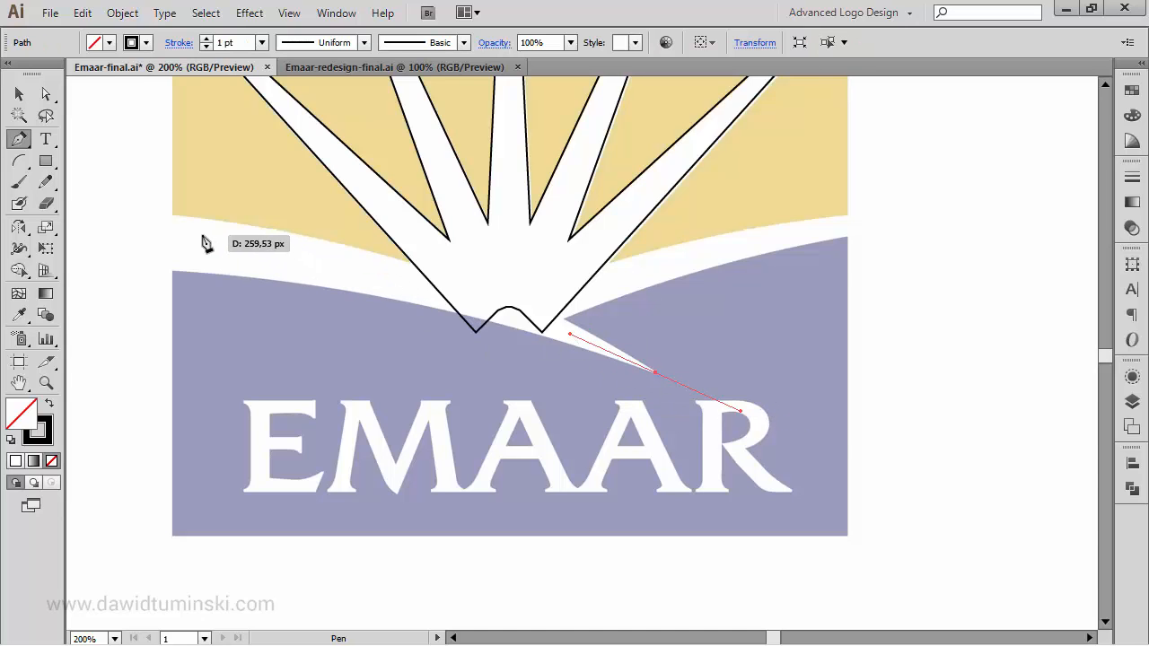
drag(165, 244, 335, 253)
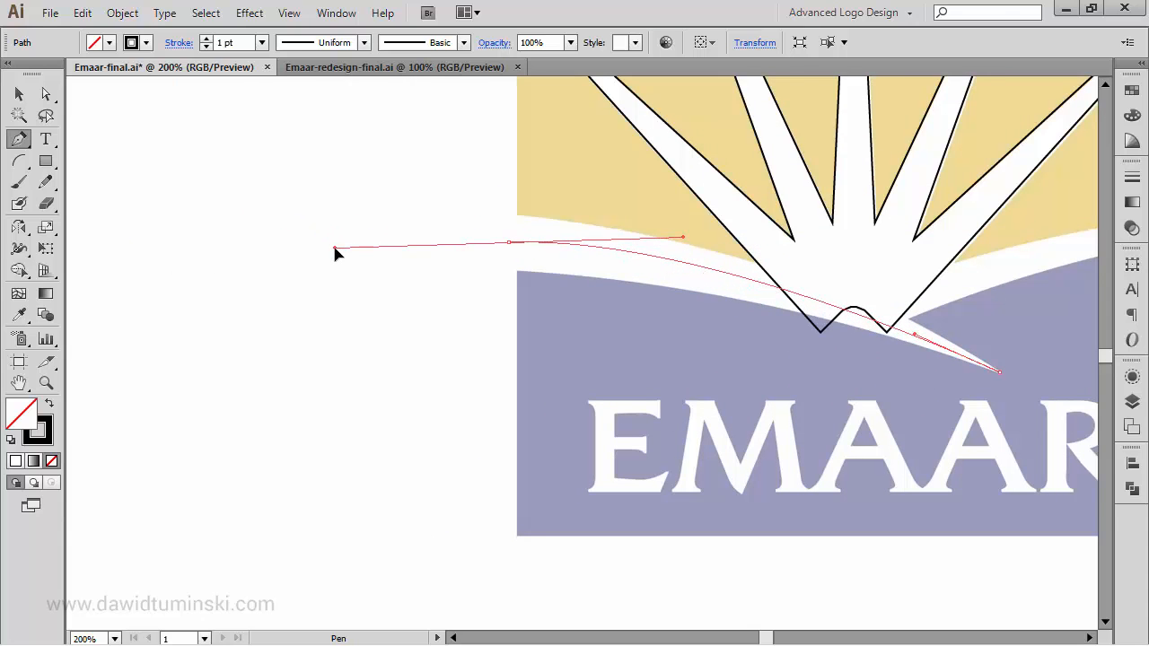
drag(334, 248, 335, 249)
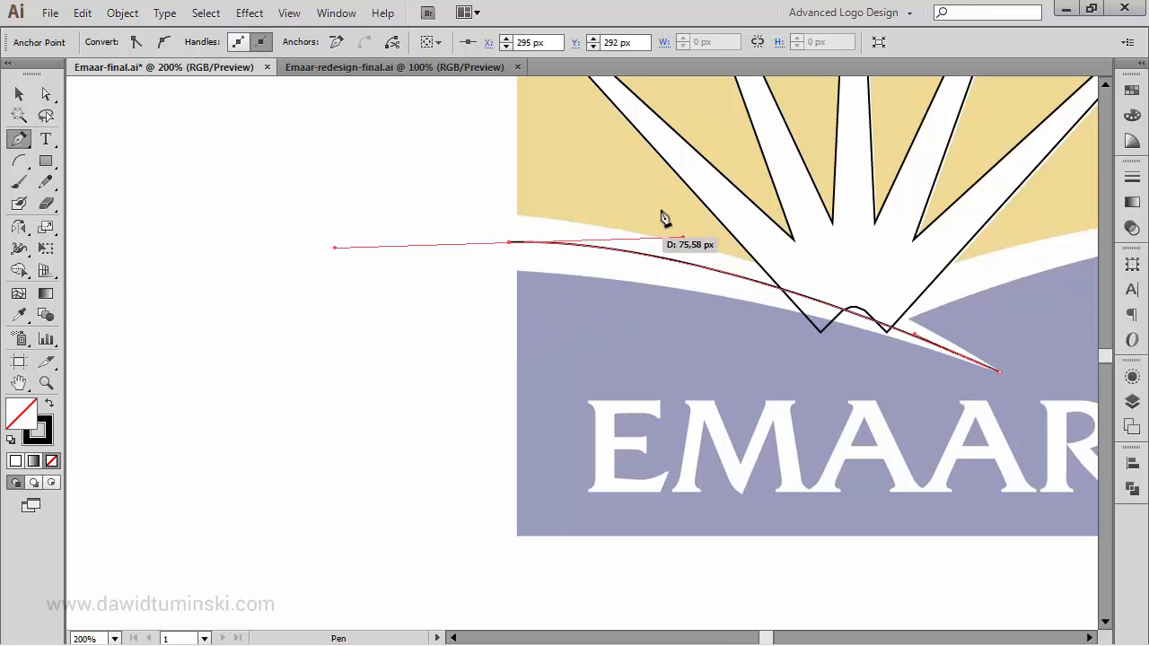
key(space)
drag(688, 181, 586, 166)
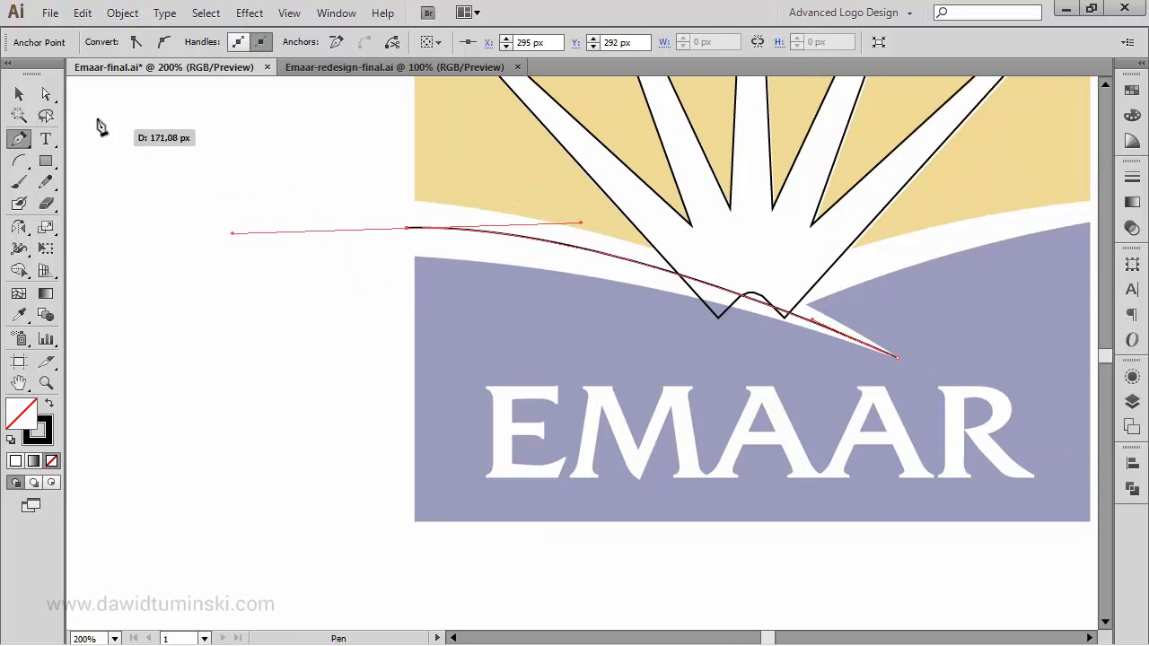
click(46, 94)
click(262, 262)
key(space)
drag(562, 353, 482, 354)
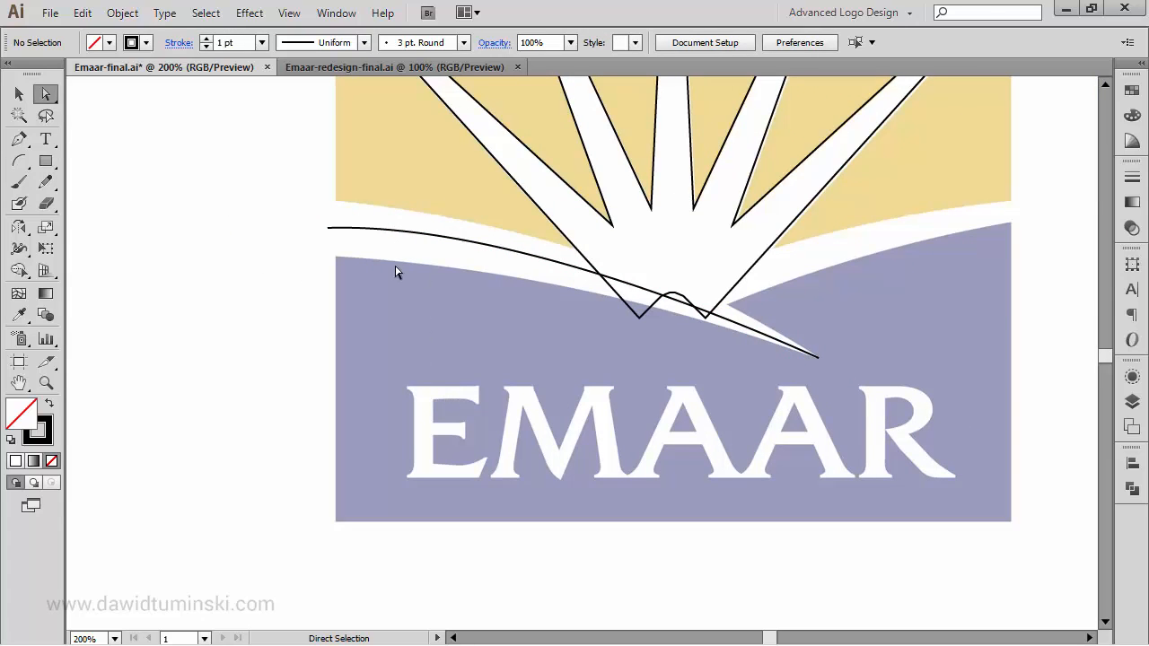
Widen the left end of the curved path to about 32 px with the Width tool to match the white swoosh.
key(v)
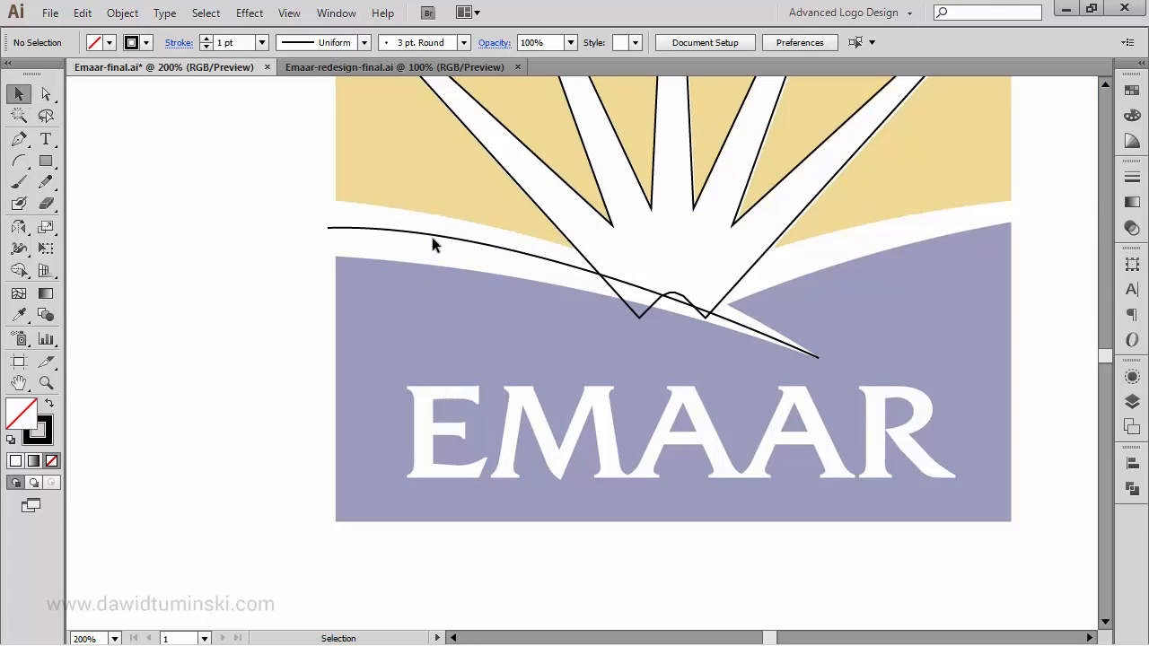
click(433, 236)
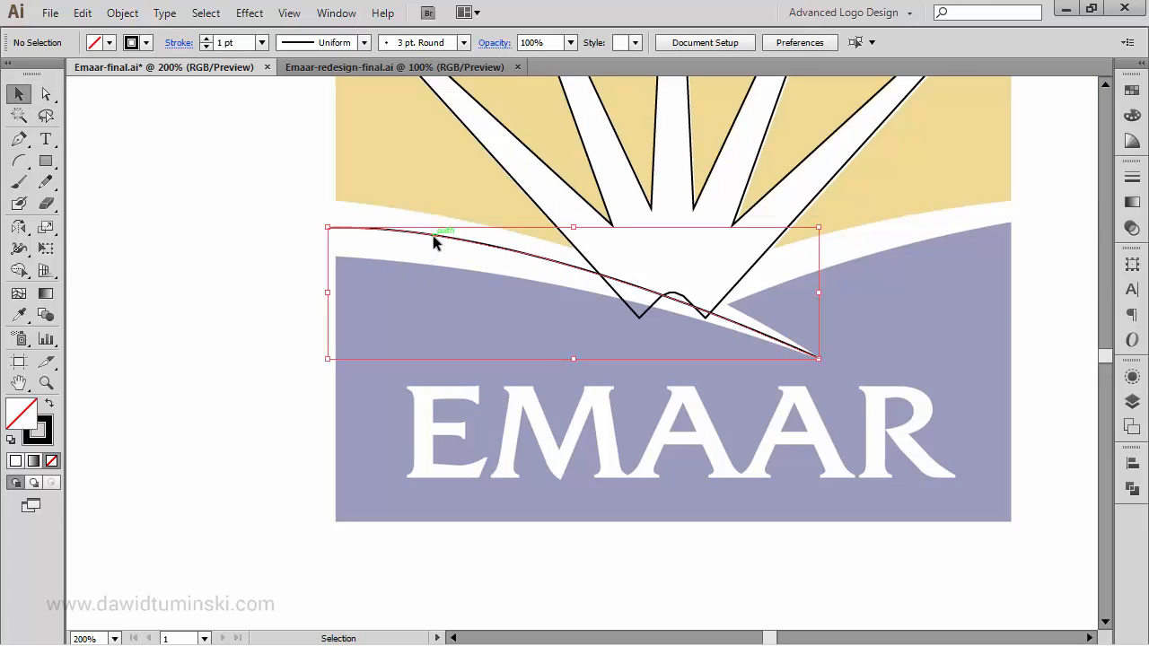
click(18, 248)
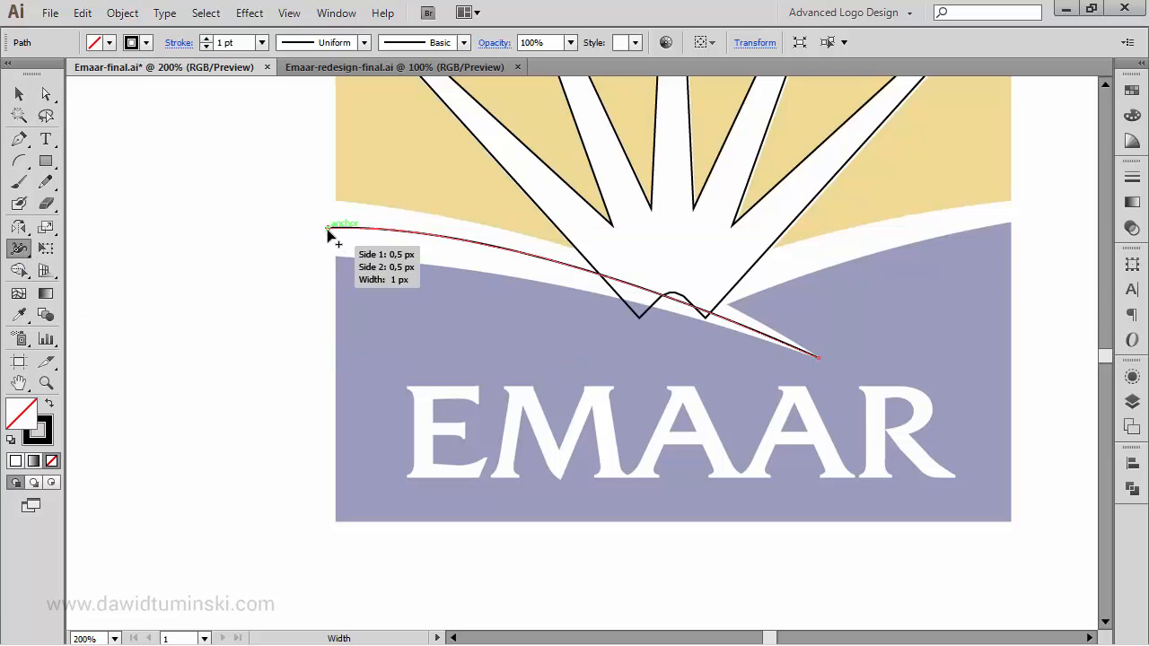
drag(327, 235, 331, 258)
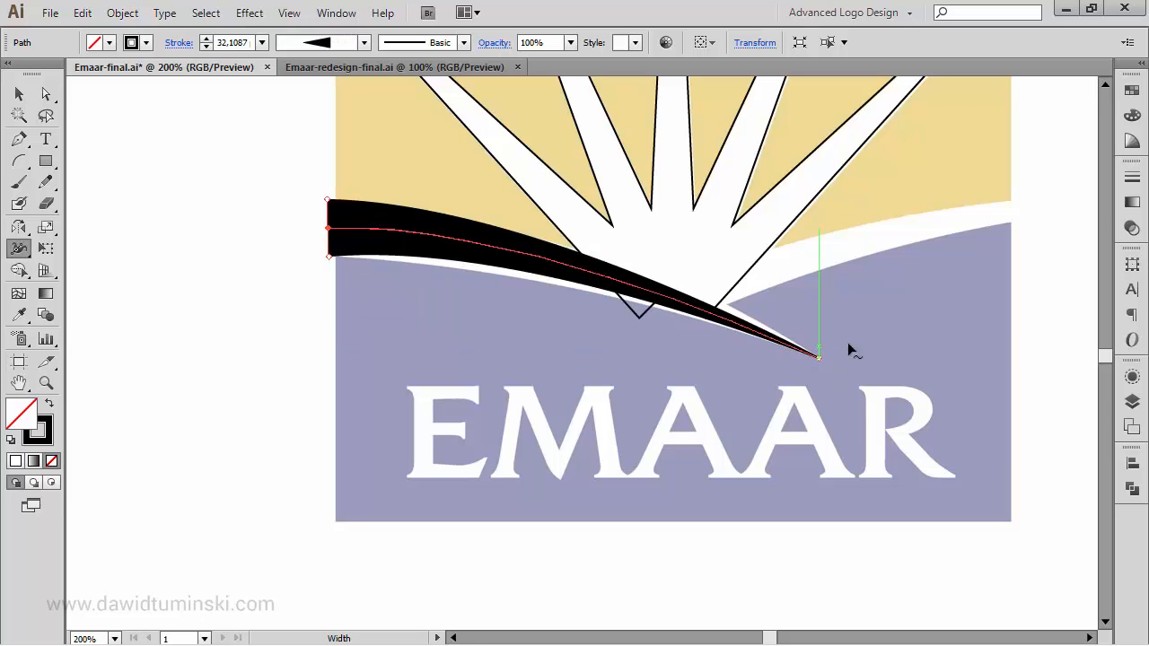
Slightly widen the stroke at the swoosh path's pointed right end with the Width tool.
key(ctrl+space)
mouse_move(843, 377)
mouse_down()
mouse_move(753, 316)
mouse_move(824, 295)
mouse_move(839, 268)
mouse_up()
key(space)
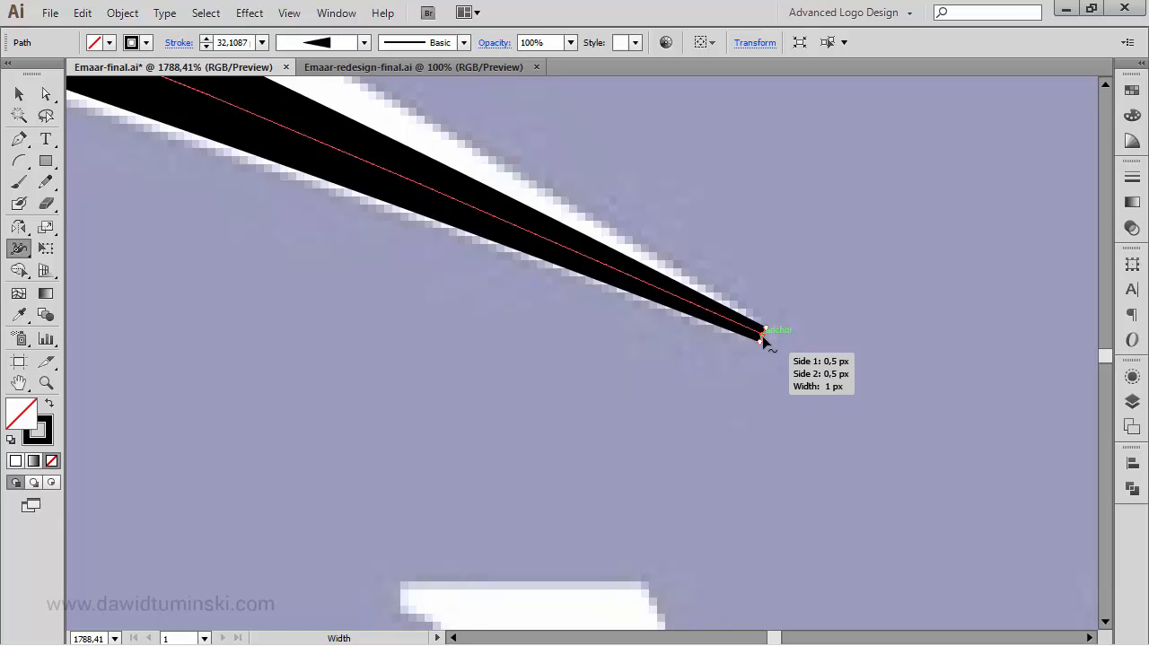
drag(760, 349, 754, 359)
key(ctrl+minus)
key(ctrl+minus)
key(ctrl+minus)
key(ctrl+minus)
key(ctrl+minus)
key(ctrl+minus)
key(ctrl+minus)
key(ctrl+minus)
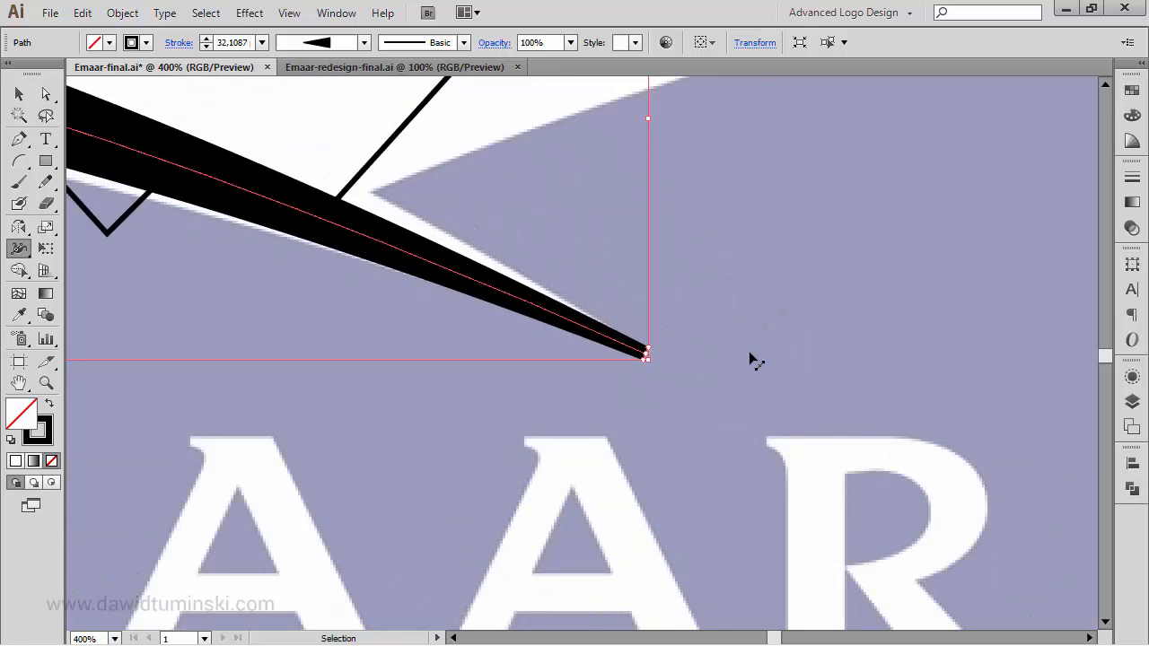
Level the inner direction handle of the swoosh path's left anchor so it runs horizontally.
key(a)
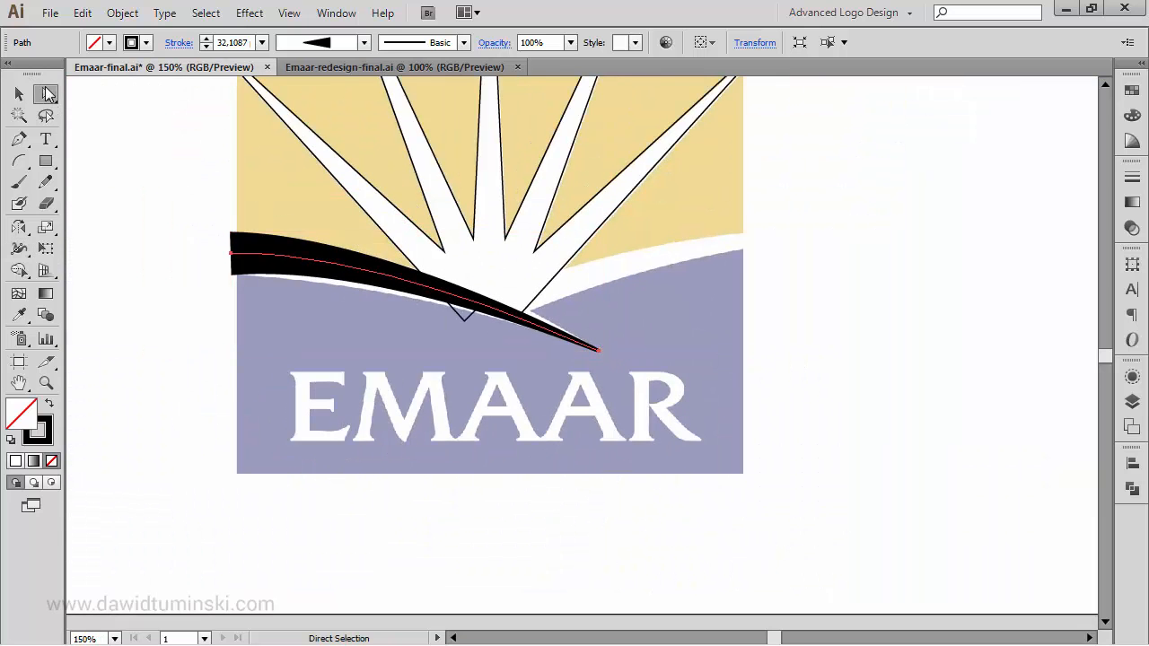
click(232, 258)
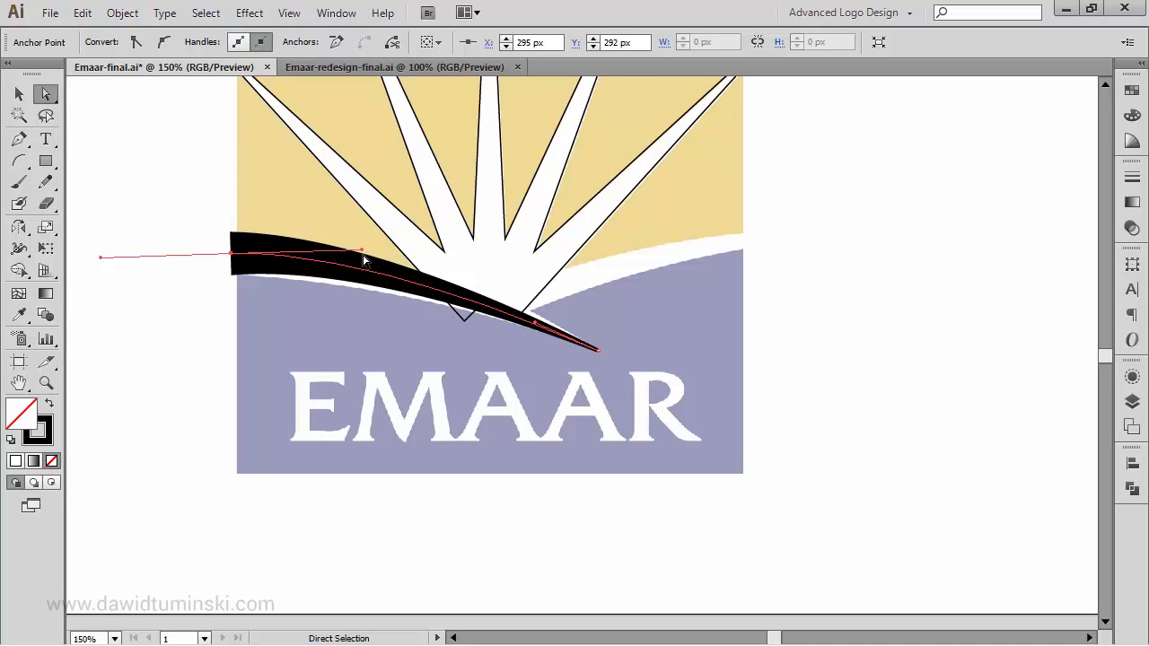
drag(362, 254, 359, 254)
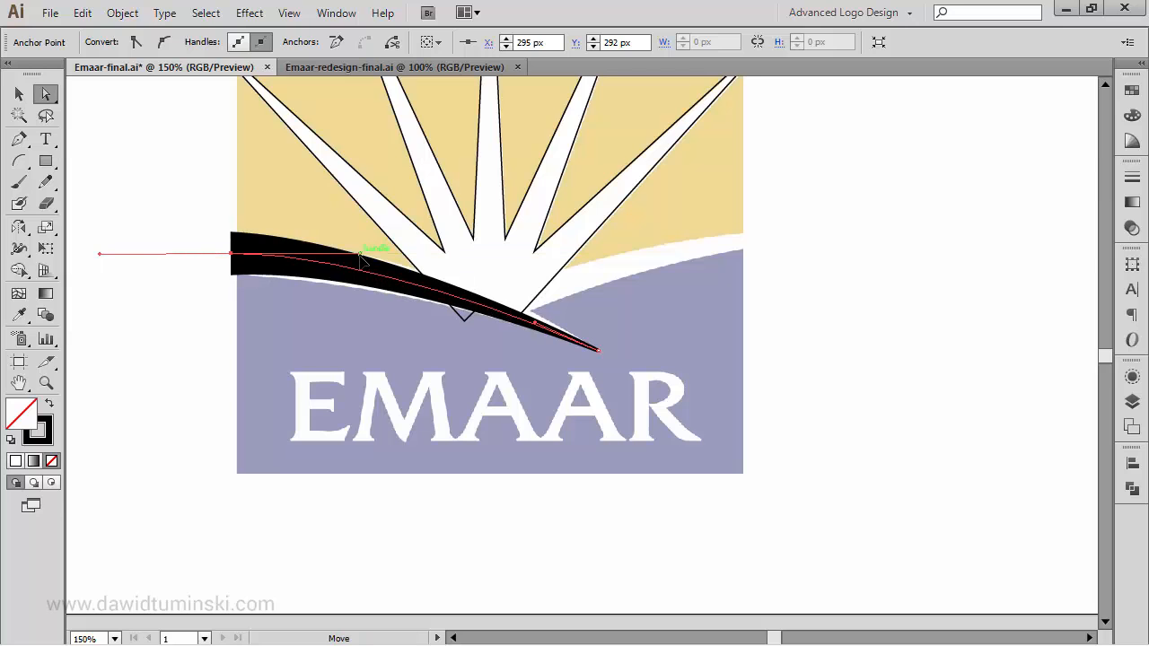
Raise the direction handle of the swoosh path's right tip so the curve follows the template more closely.
key(ctrl+space)
drag(597, 372, 531, 297)
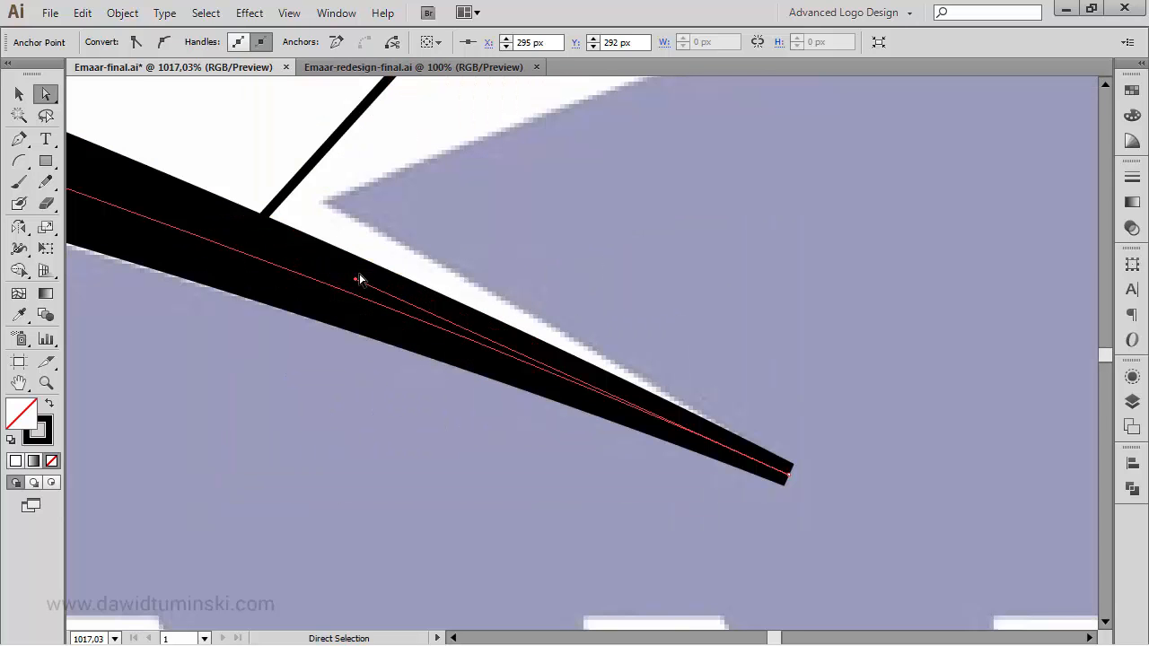
drag(354, 279, 358, 254)
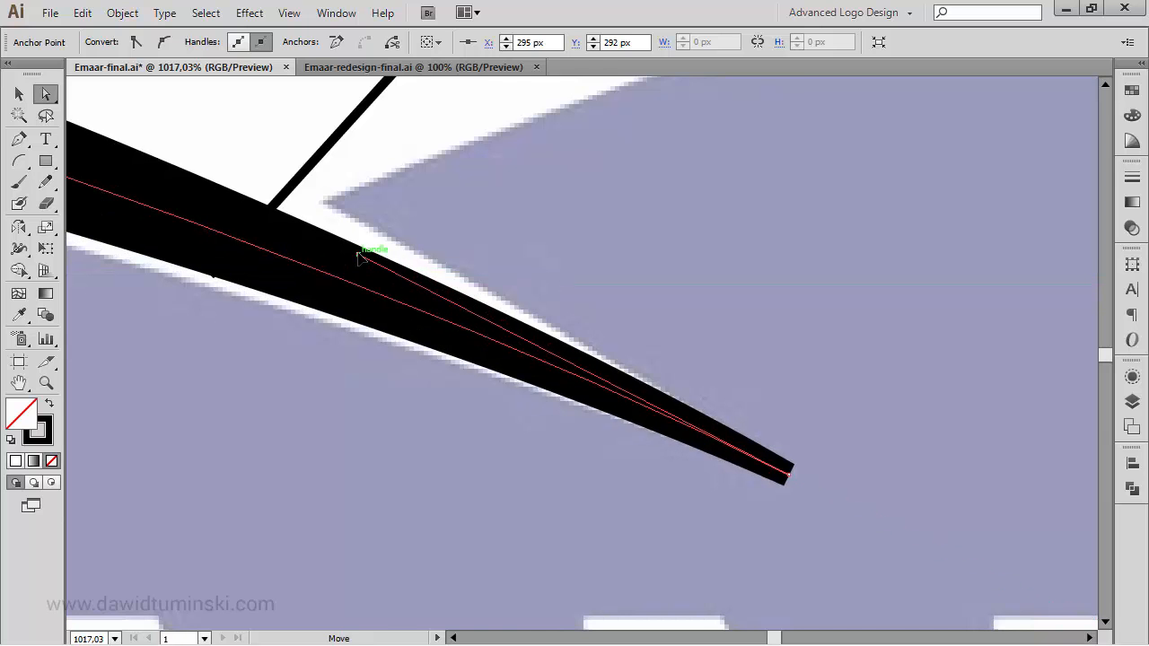
key(ctrl+minus)
key(ctrl+minus)
key(ctrl+minus)
key(ctrl+minus)
key(ctrl+minus)
key(ctrl+minus)
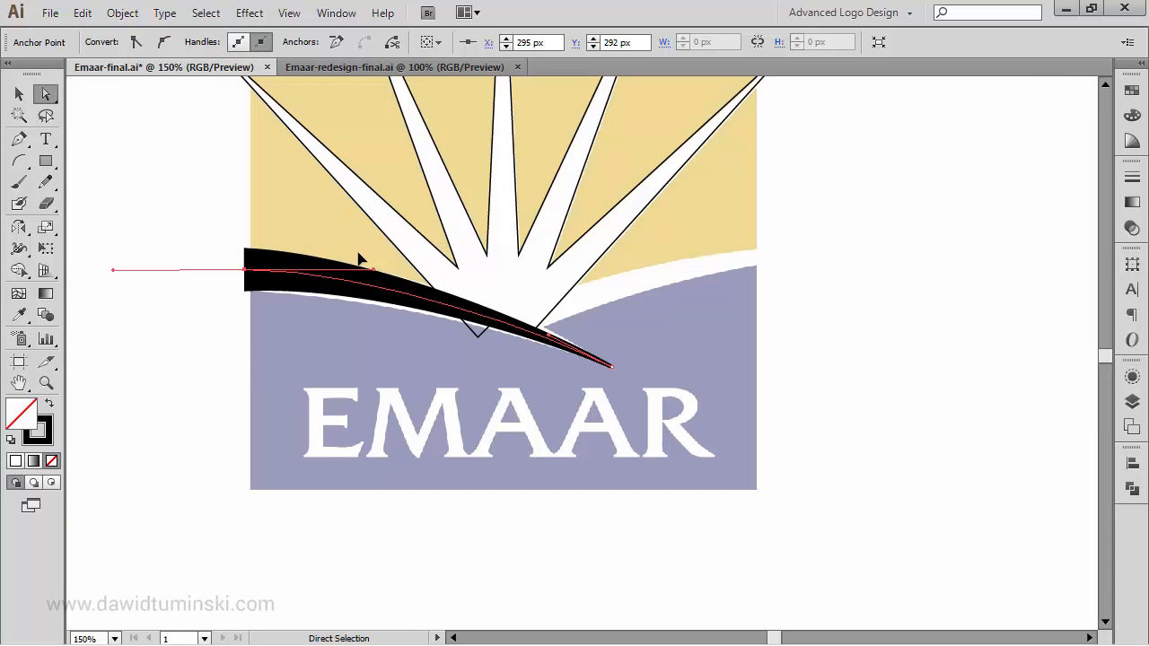
Widen the swoosh's right tip a little more with the Width tool so it covers the template's point.
drag(641, 389, 611, 360)
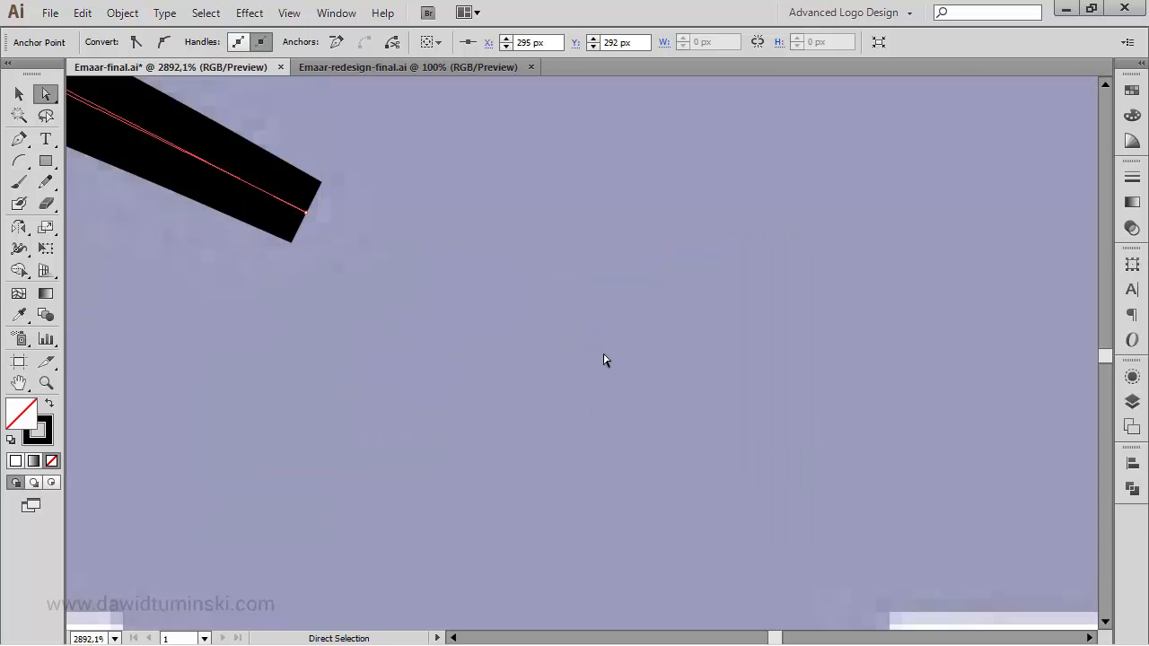
key(shift+w)
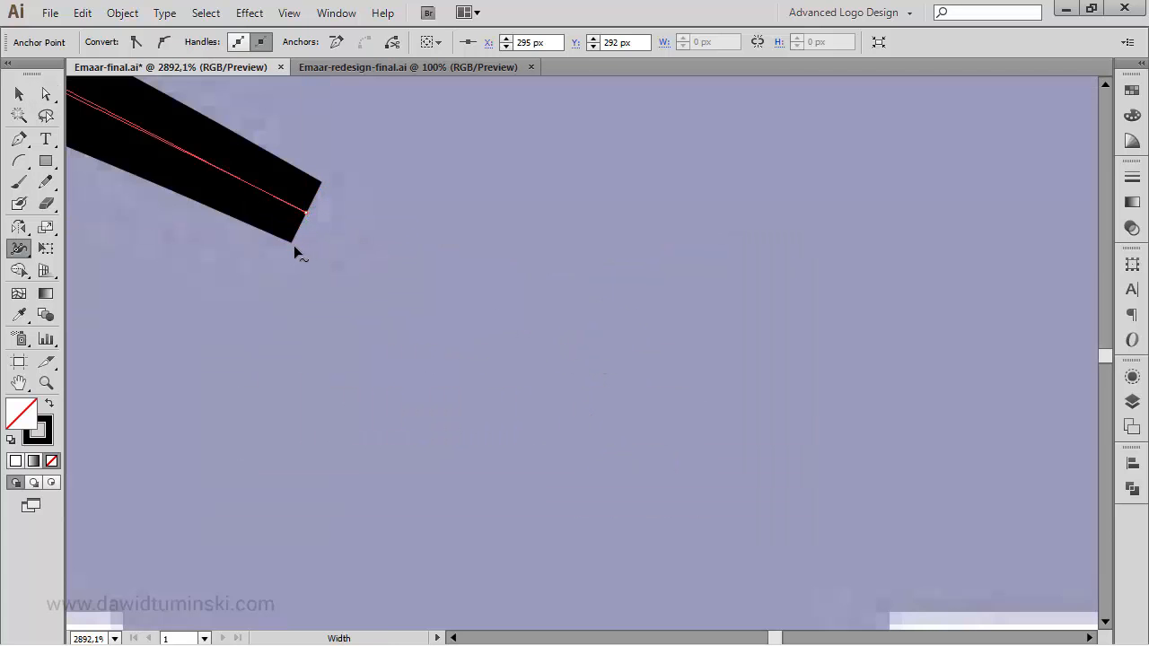
drag(290, 243, 284, 254)
drag(192, 238, 792, 486)
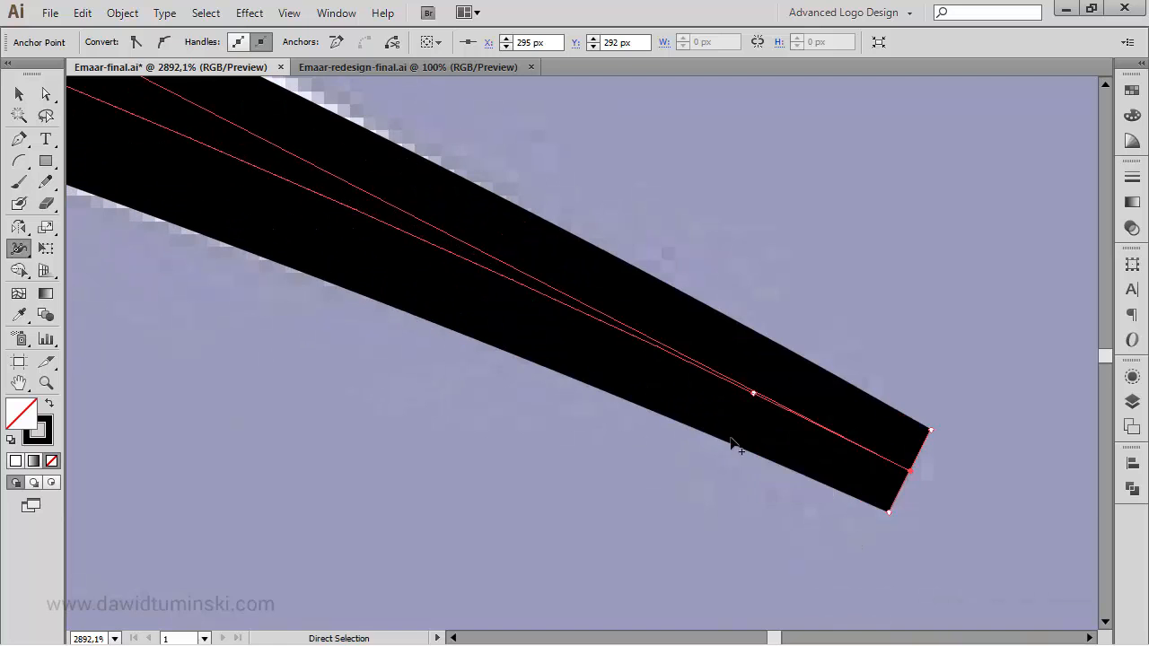
key(ctrl+minus)
key(ctrl+minus)
key(ctrl+minus)
key(ctrl+minus)
key(ctrl+minus)
key(ctrl+minus)
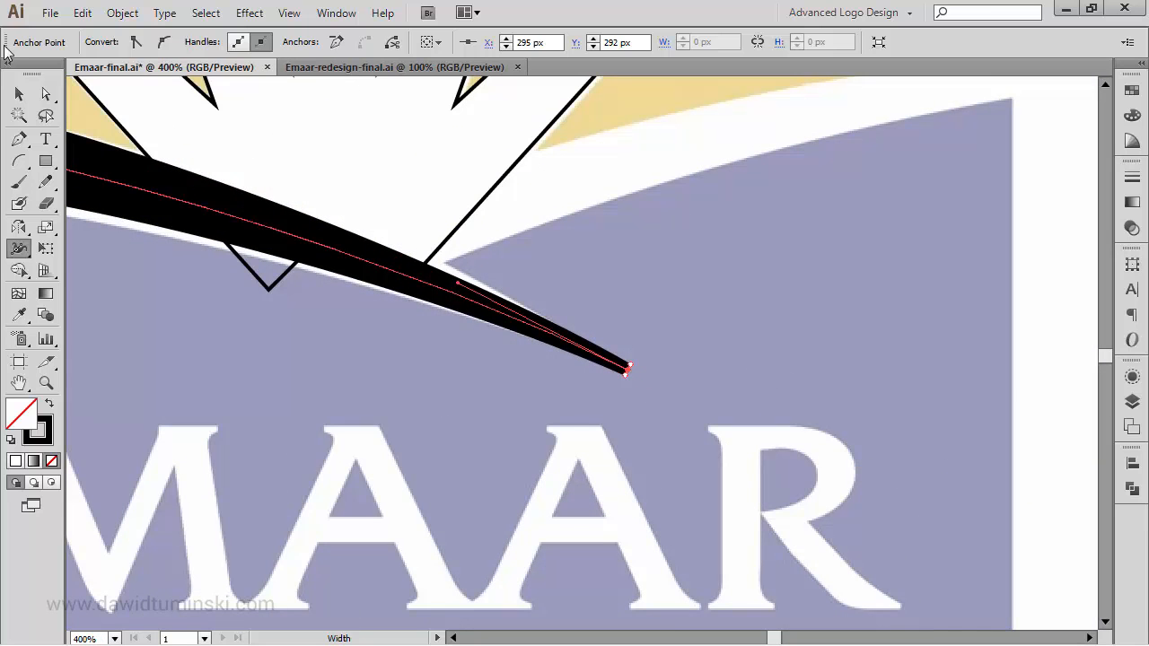
Tilt the left anchor's inner direction handle slightly downward to refine the swoosh curve, and deselect the path.
click(47, 94)
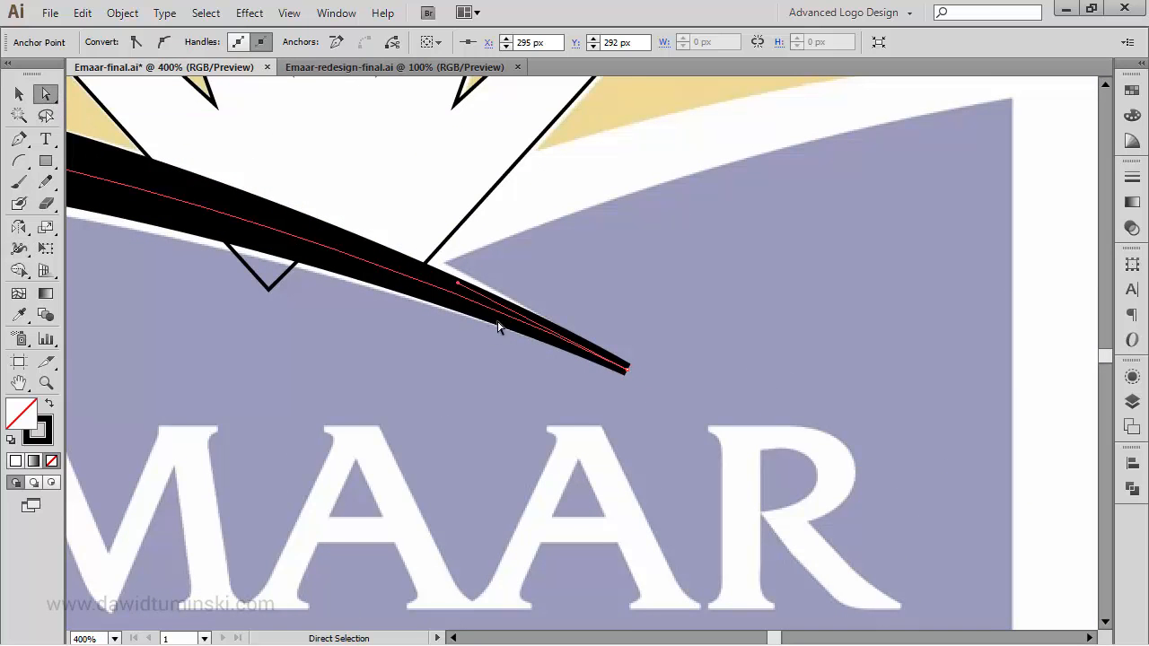
click(456, 284)
key(space)
drag(268, 283, 793, 332)
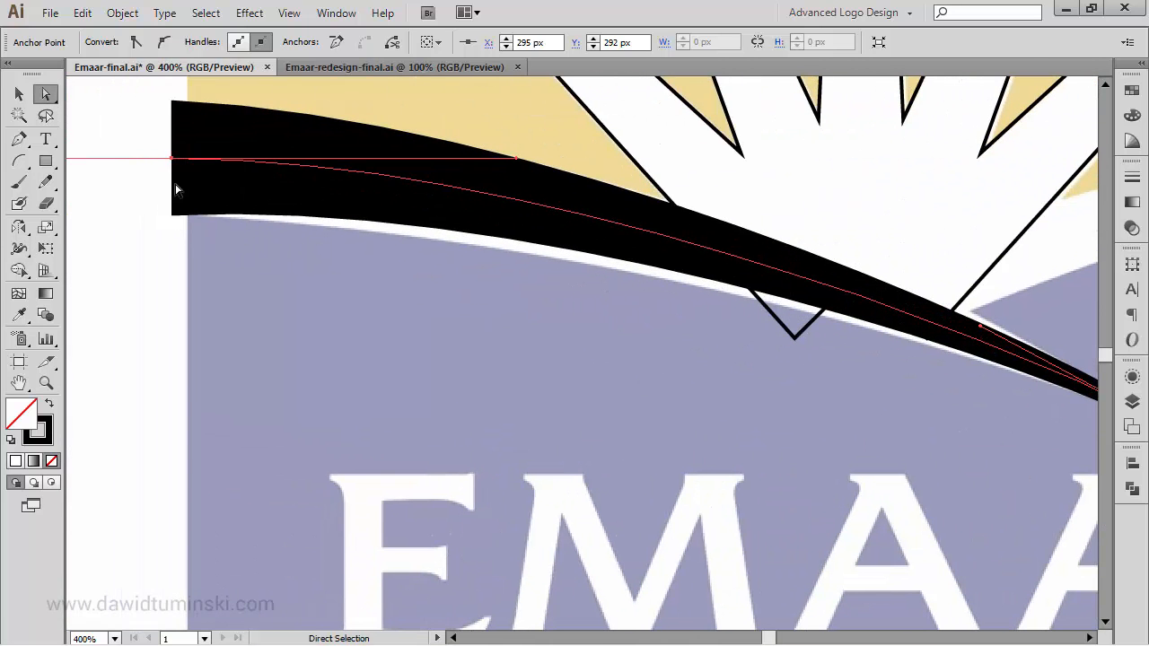
mouse_move(168, 205)
mouse_down()
mouse_move(350, 238)
mouse_move(213, 223)
mouse_move(147, 269)
mouse_up()
drag(502, 212, 497, 219)
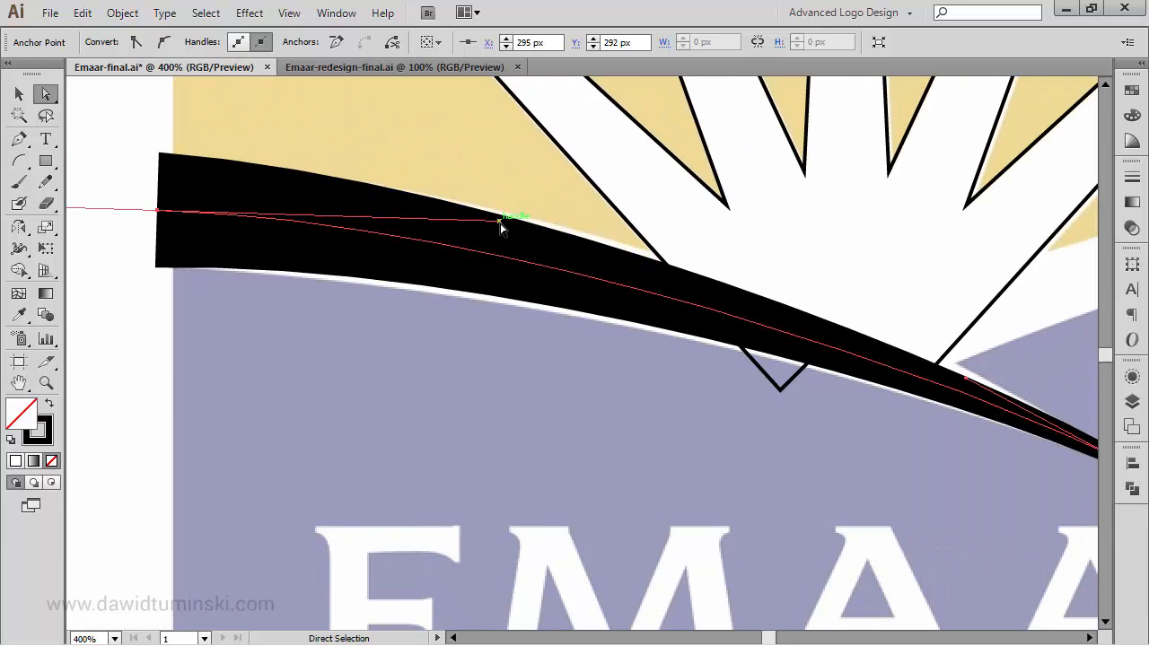
click(123, 136)
key(ctrl+minus)
key(ctrl+minus)
key(ctrl+minus)
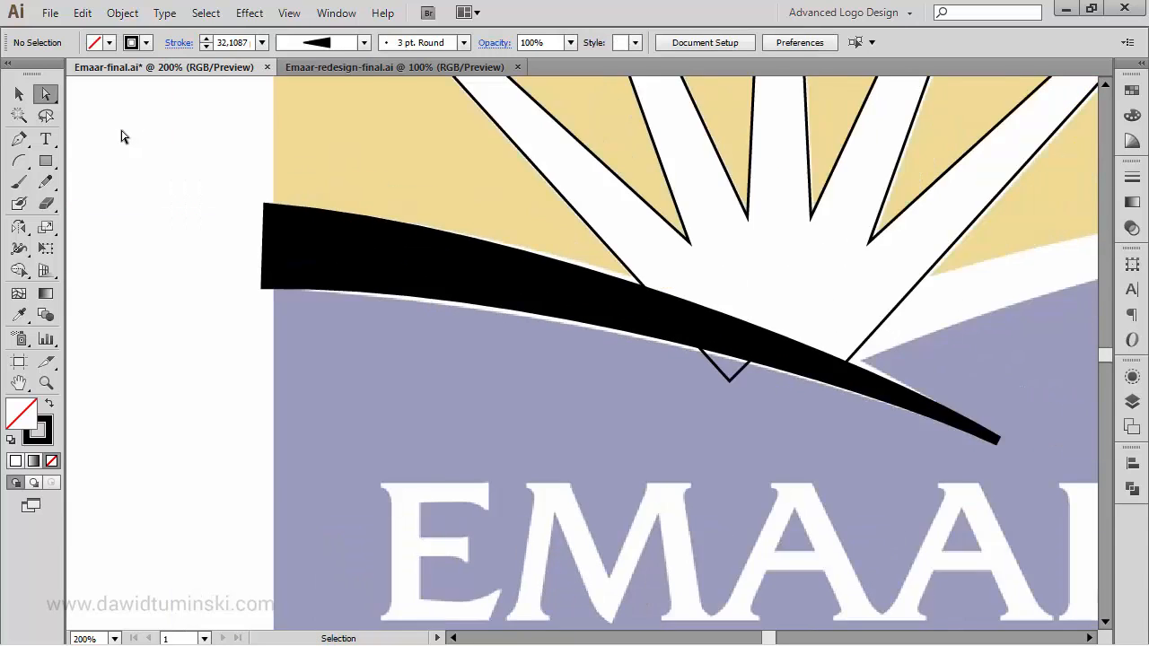
drag(655, 198, 493, 270)
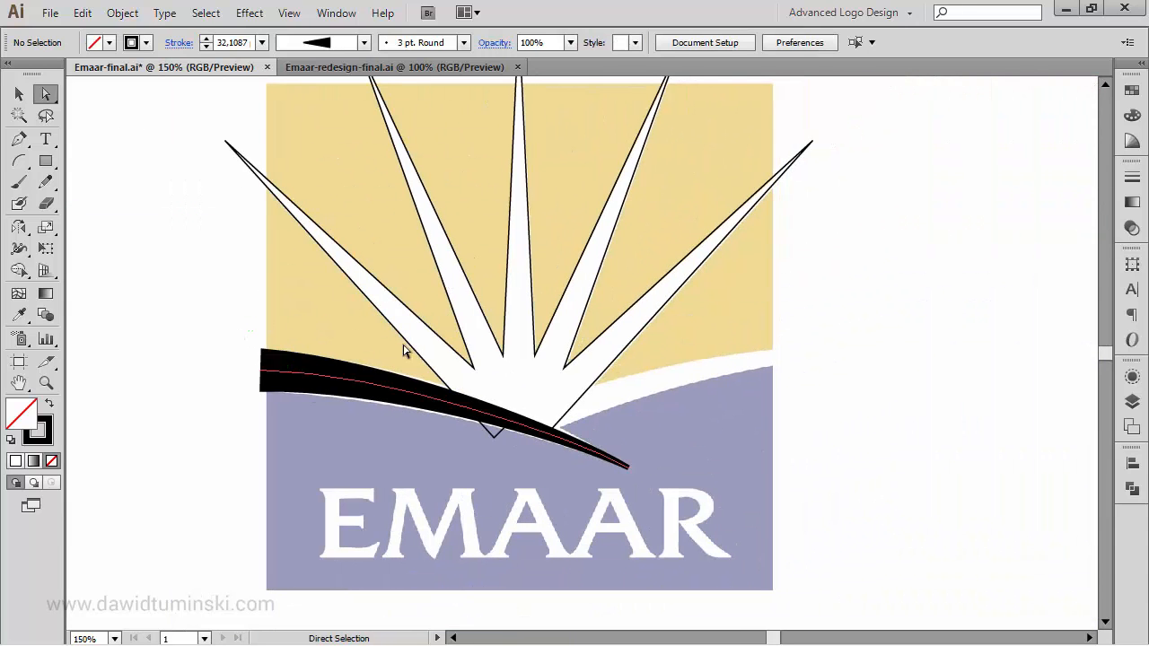
Create a copy of the black swoosh path reflected across the horizontal axis.
click(17, 93)
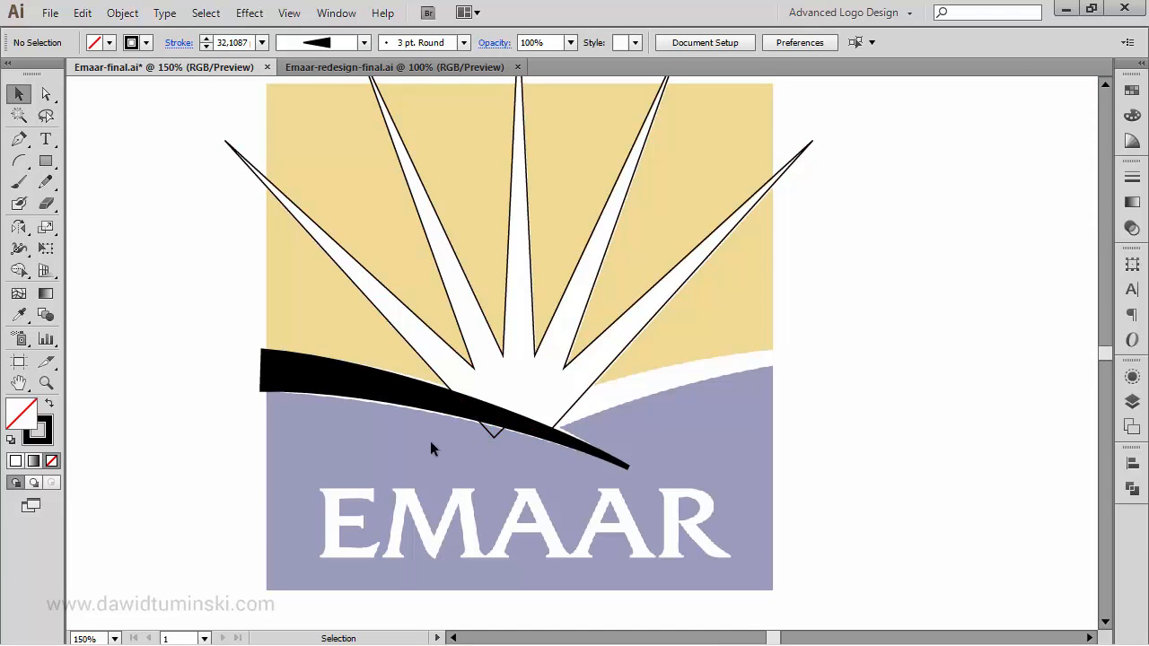
scroll(853, 370, up, 1)
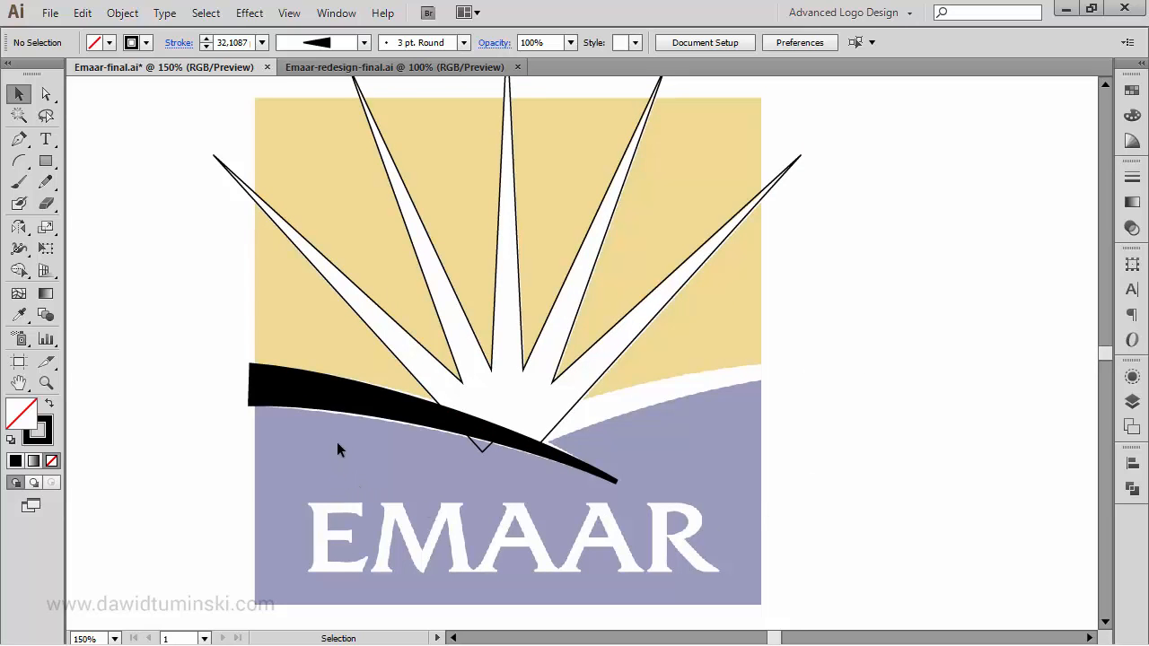
click(359, 397)
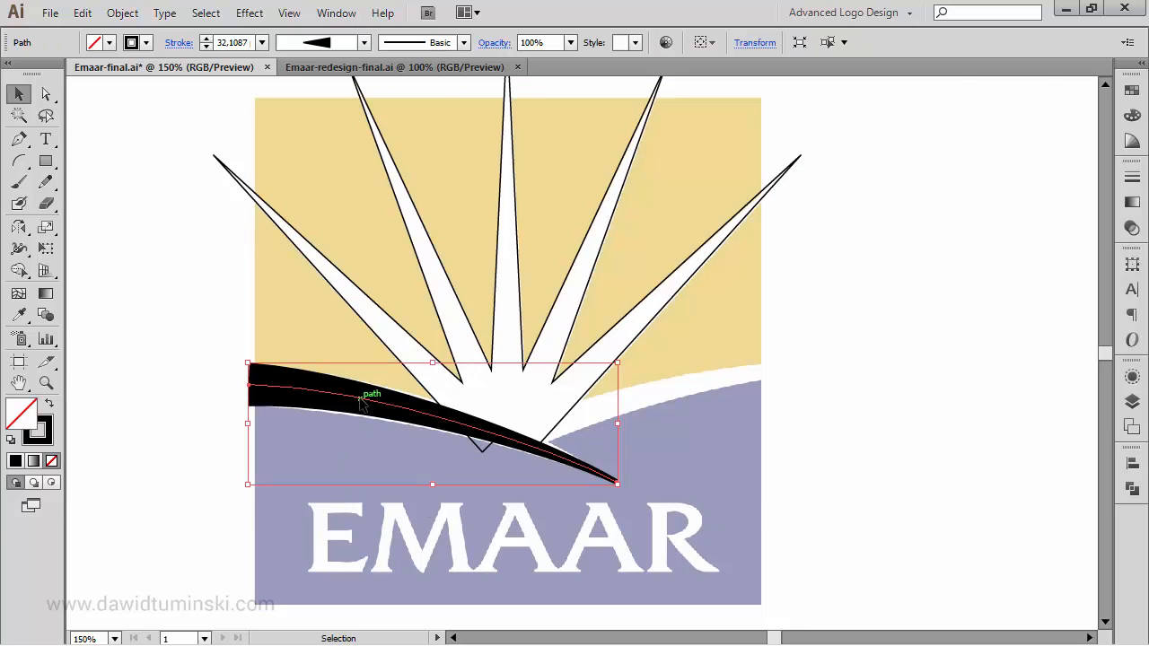
key(o)
key(Return)
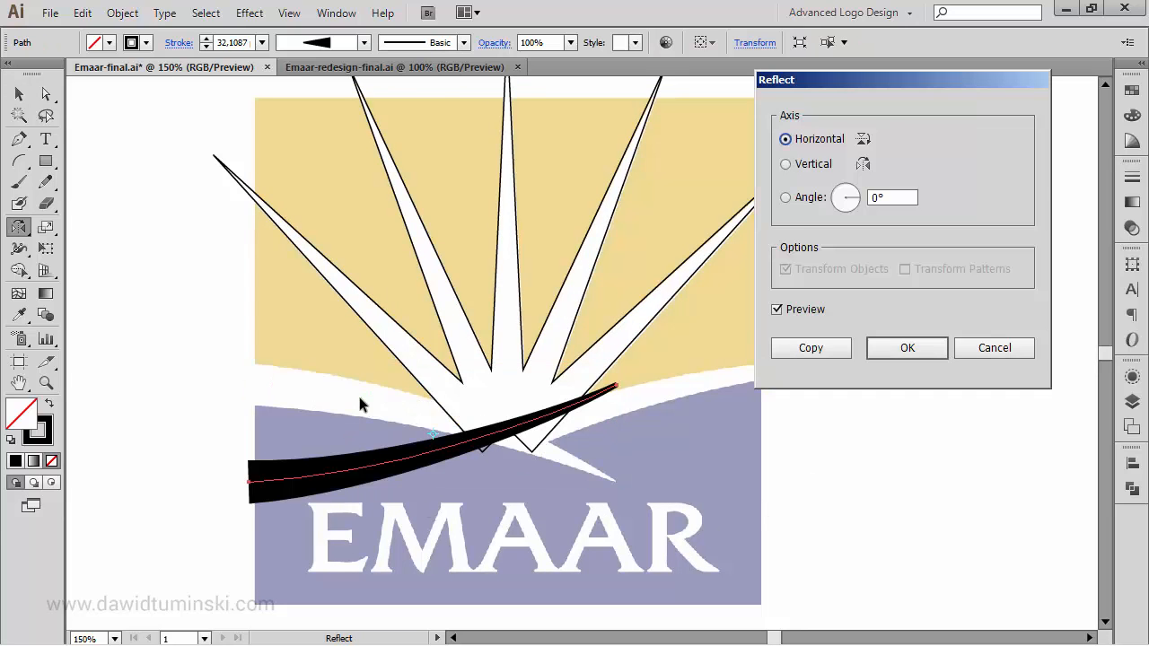
click(793, 348)
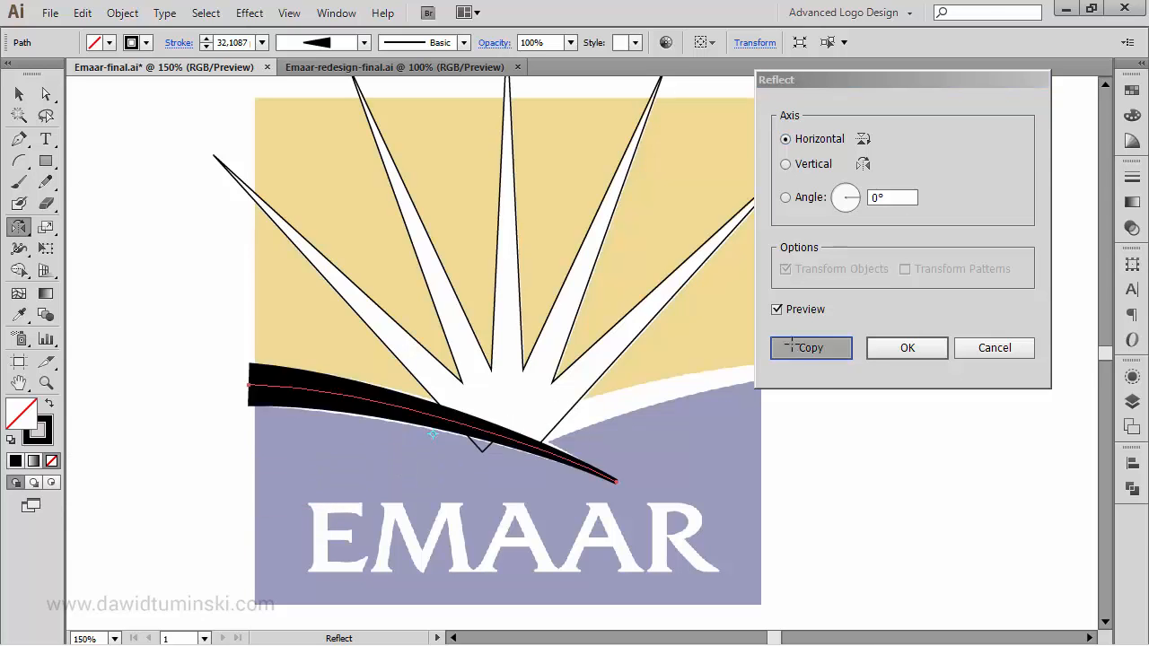
Move the reflected swoosh copy over the logo's right half and flip it back across the horizontal axis.
drag(488, 459, 732, 478)
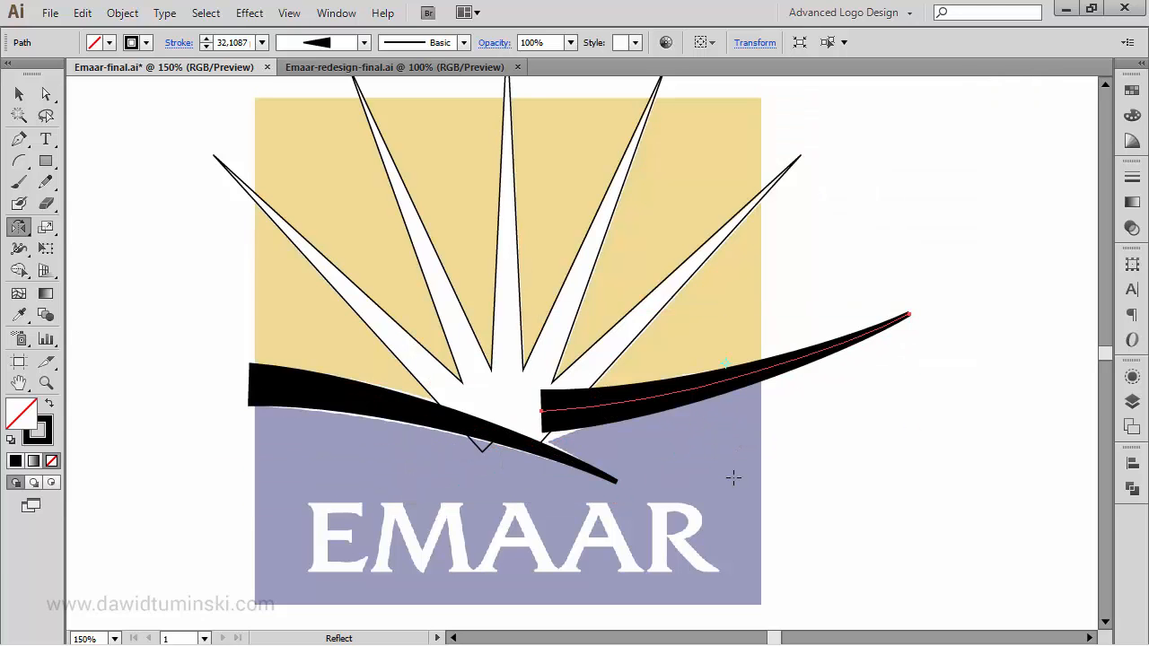
key(Return)
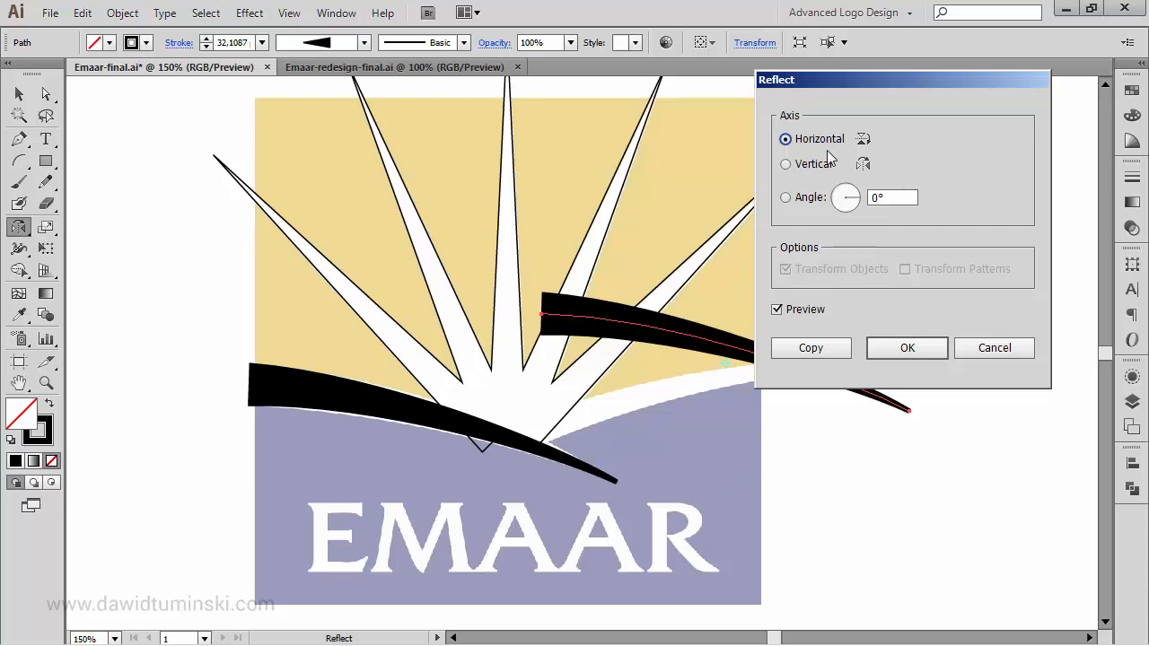
click(880, 355)
Rotate the swoosh copy counterclockwise and position it over the template's right swoosh, rising from the left swoosh's lower end.
key(v)
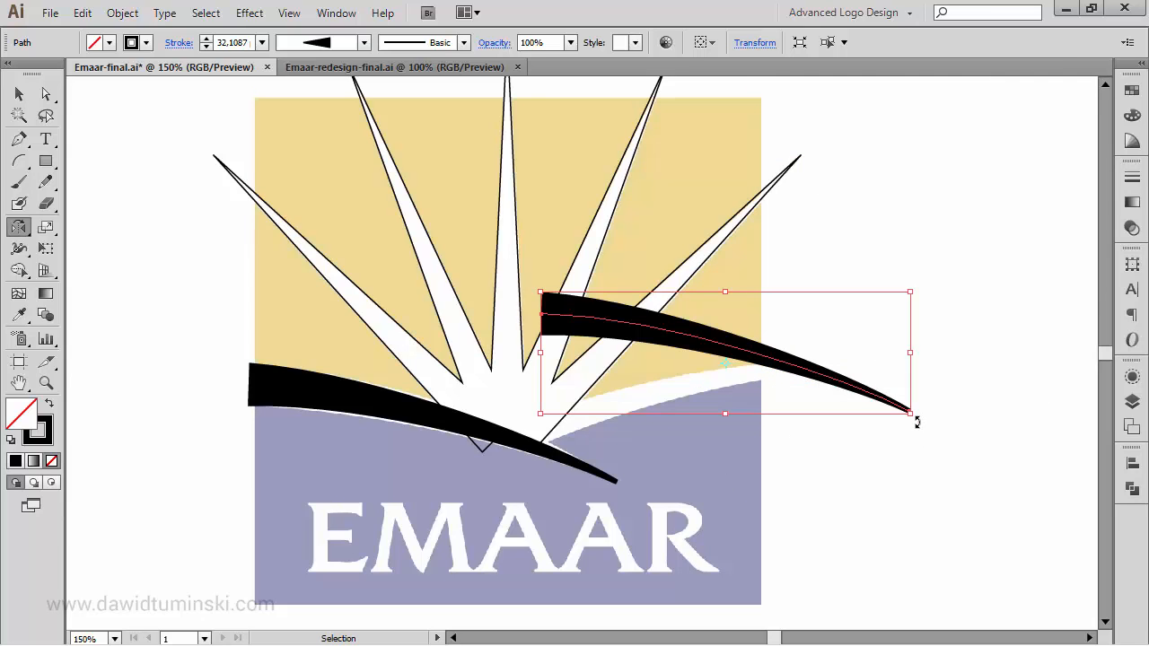
drag(916, 422, 926, 348)
drag(701, 297, 710, 319)
drag(723, 361, 693, 381)
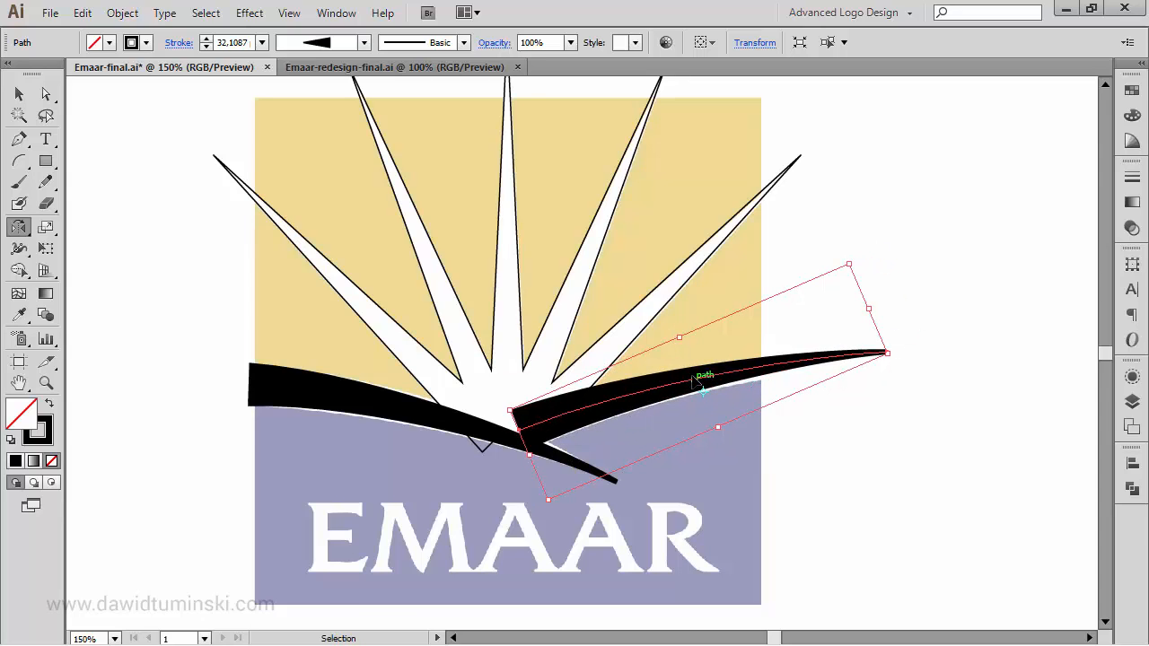
key(o)
key(Down)
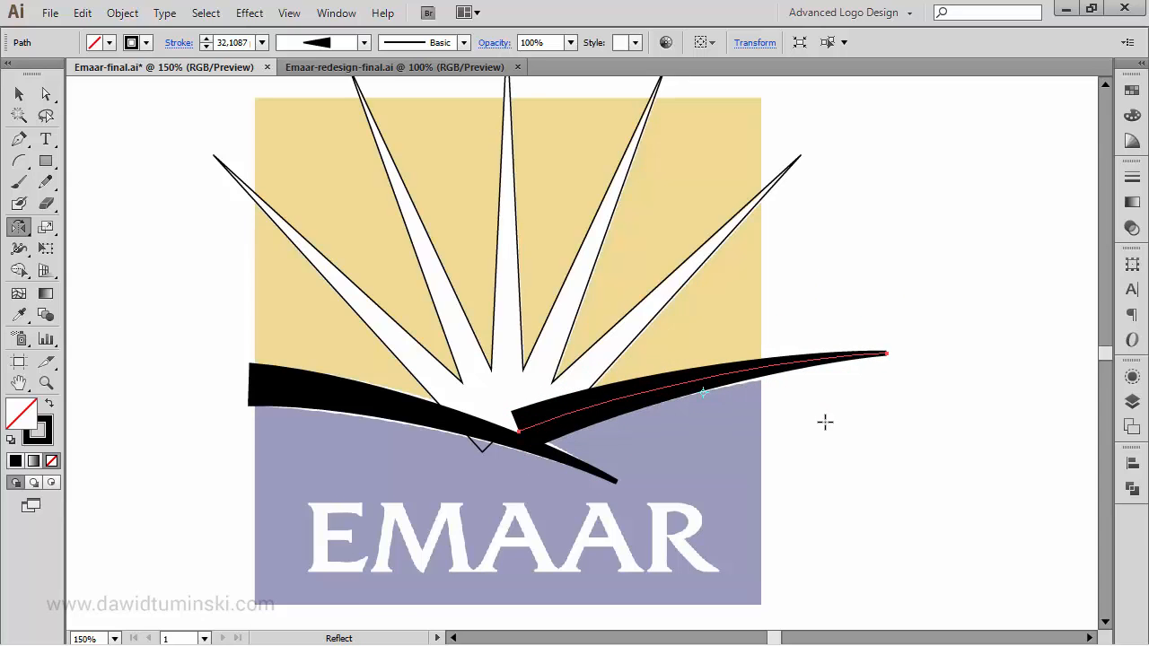
Lower the anchor point at the right swoosh's outer tip by 4 px and deselect the path.
key(a)
drag(918, 394, 868, 326)
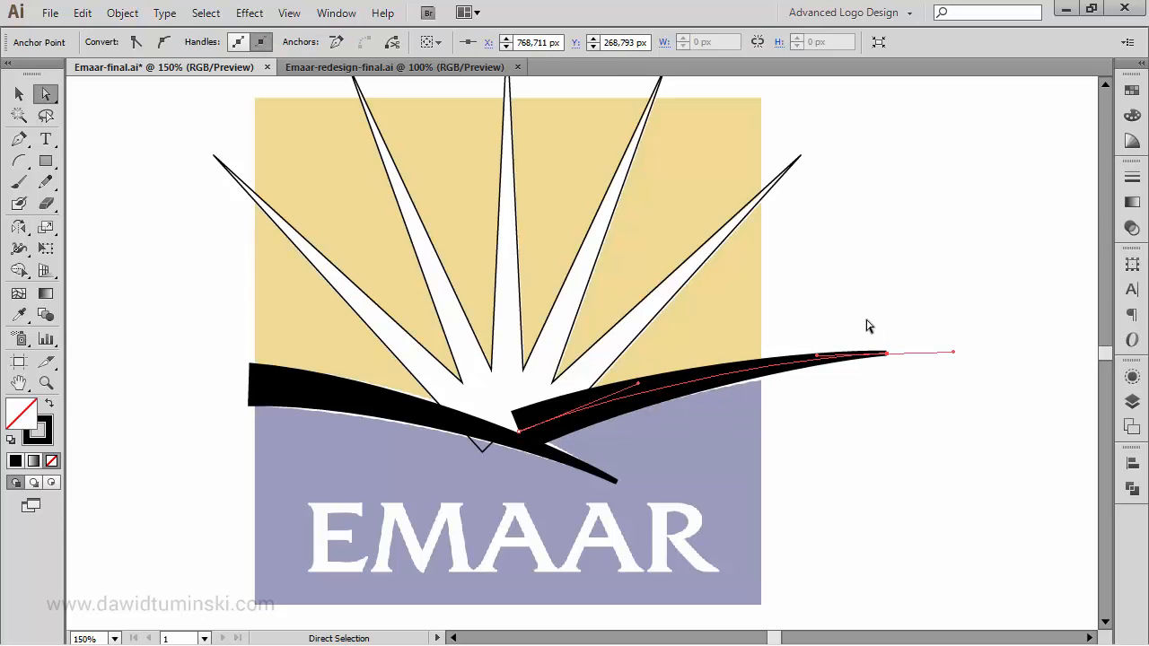
key(Down)
key(Down)
key(Down)
key(Down)
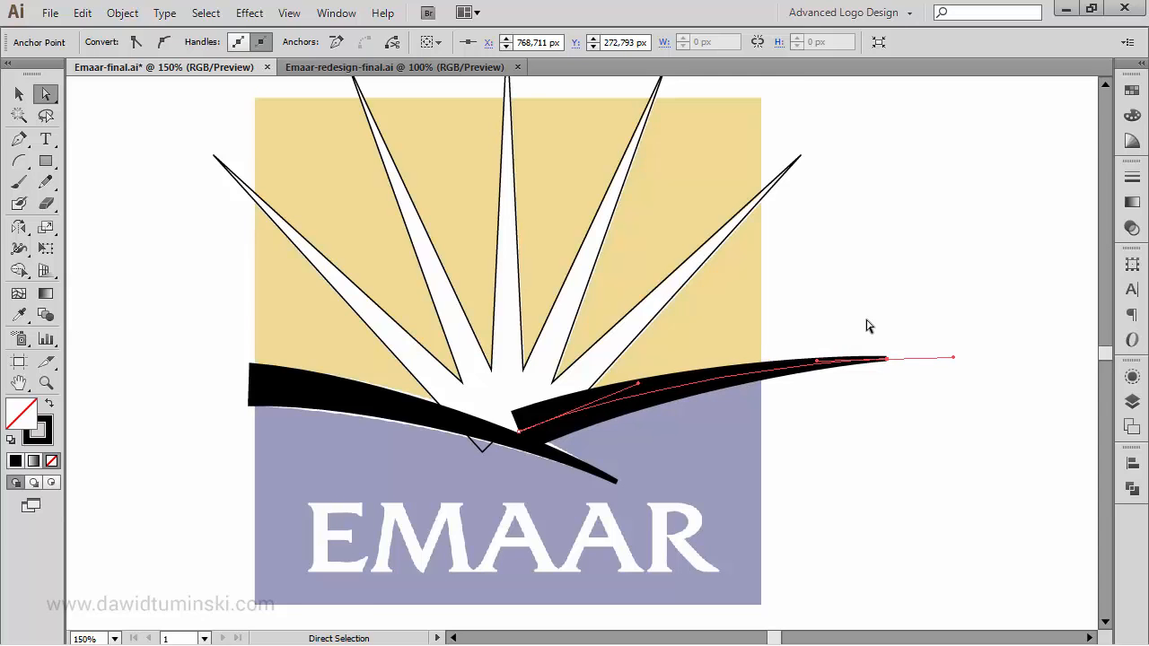
click(892, 242)
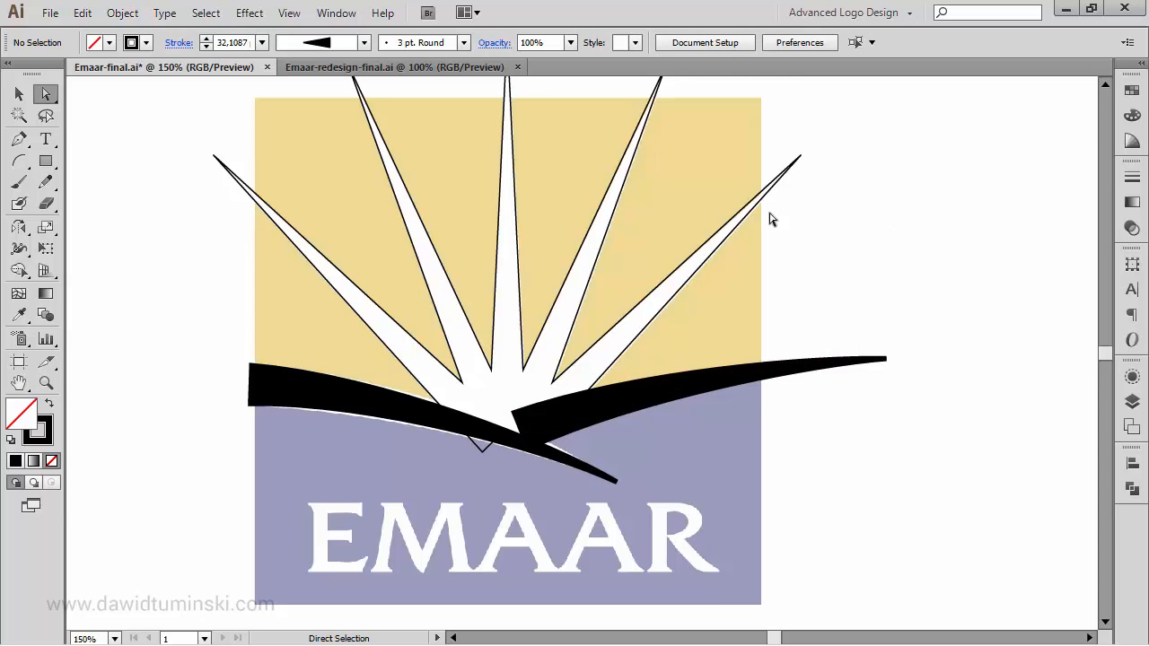
Expand the appearance of both swoosh strokes so they become filled shapes.
click(19, 93)
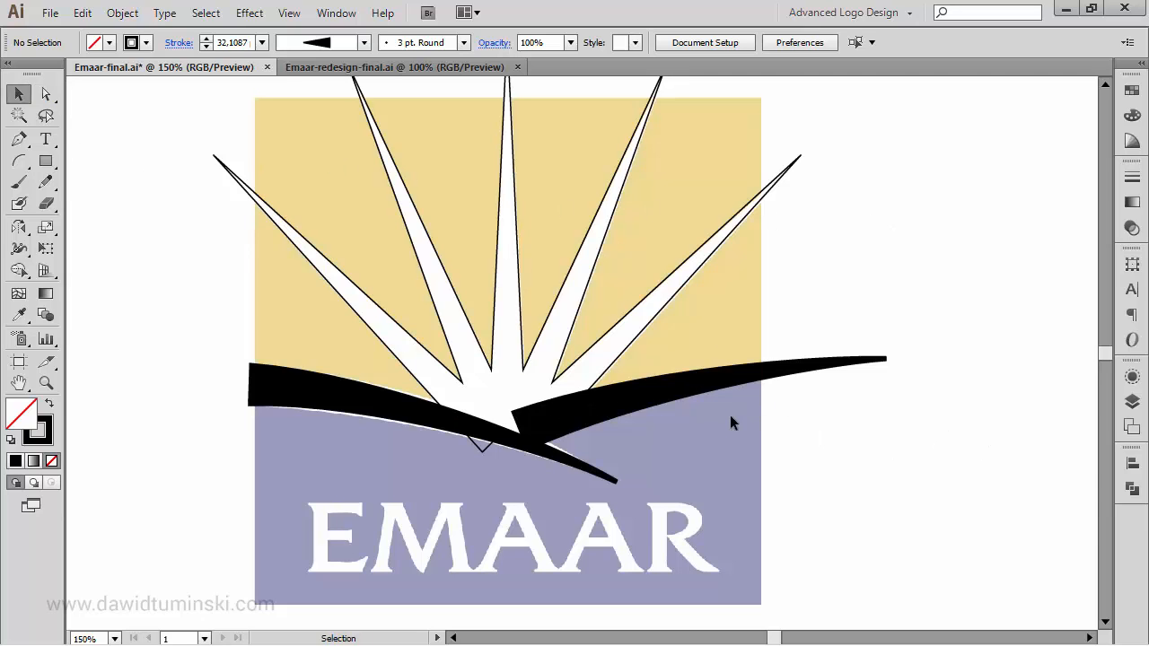
click(826, 368)
shift+click(298, 389)
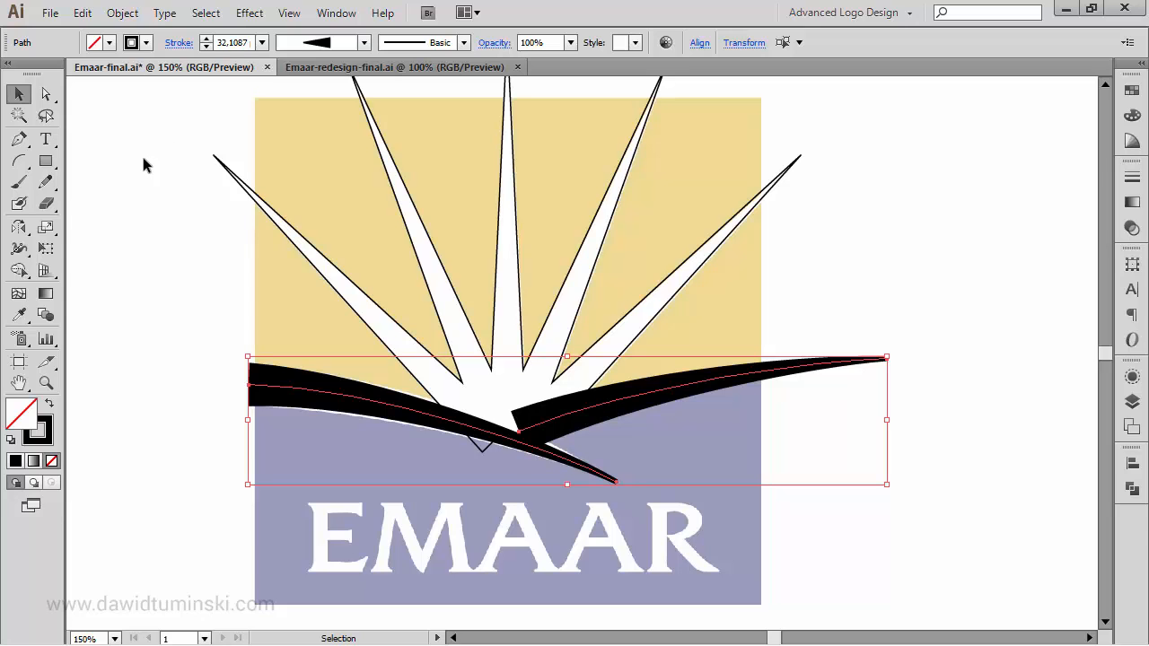
click(122, 12)
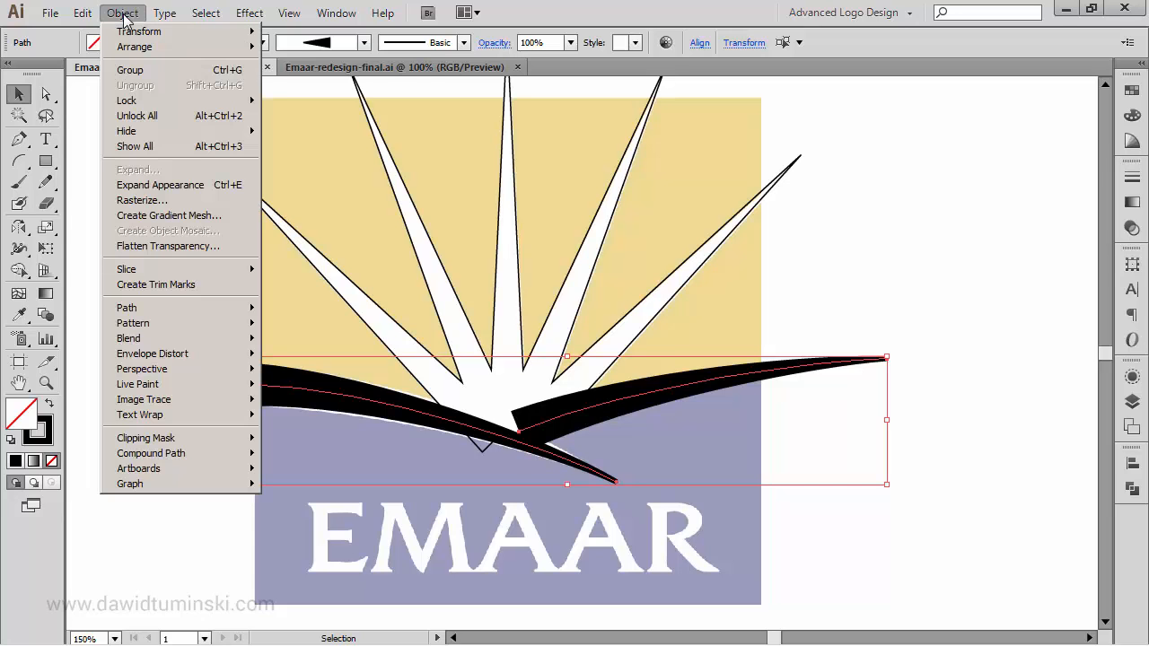
click(191, 185)
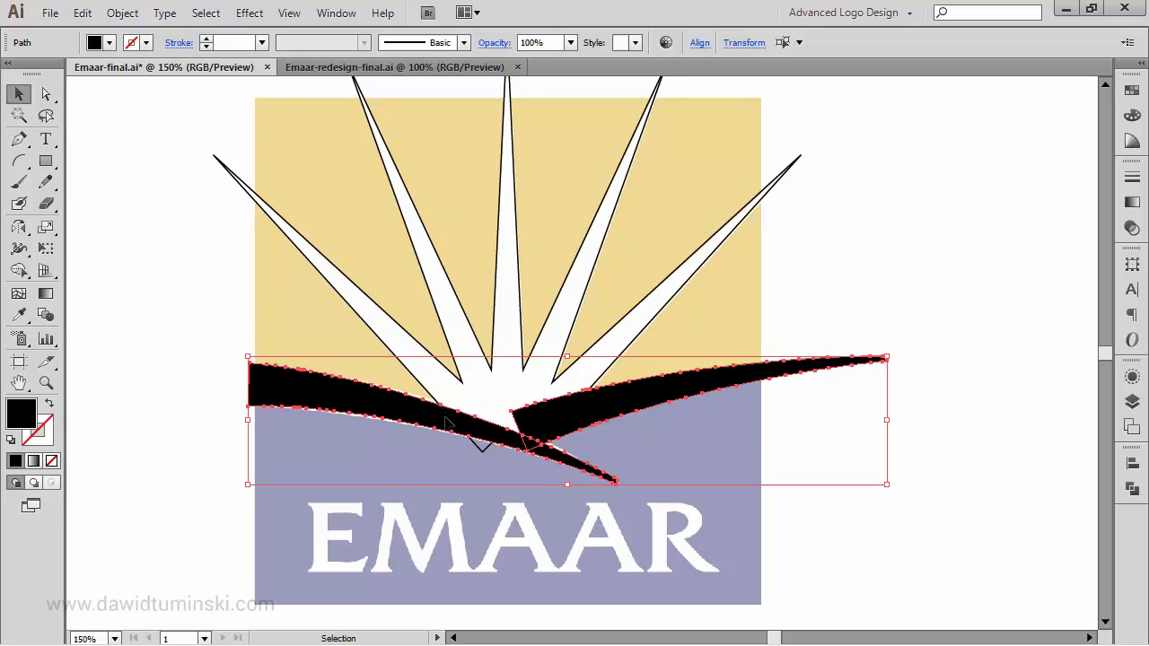
Add the sun-ray shape to the selected swooshes, split all of them with Pathfinder Divide, and deselect.
shift+click(389, 319)
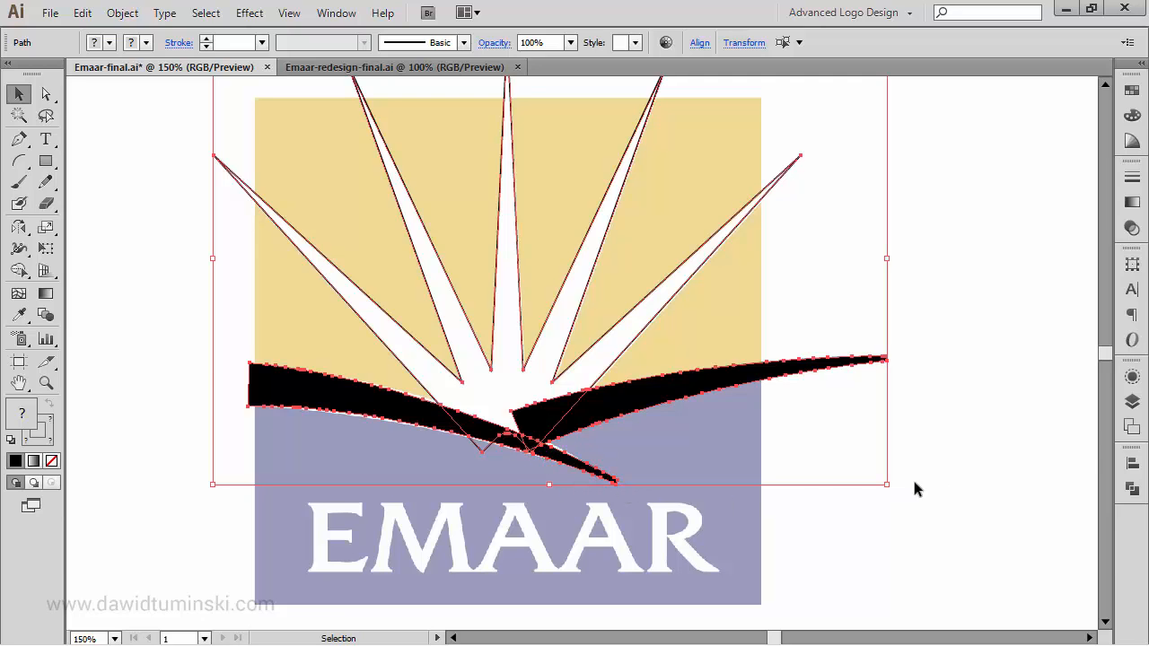
click(1129, 489)
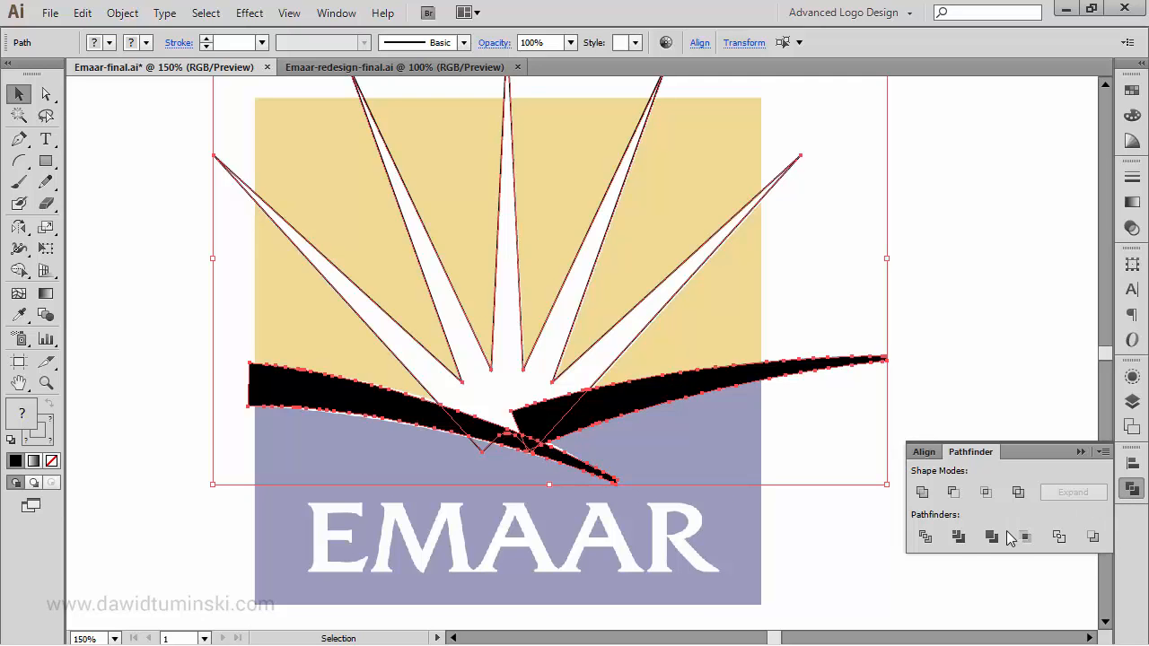
click(928, 535)
click(971, 323)
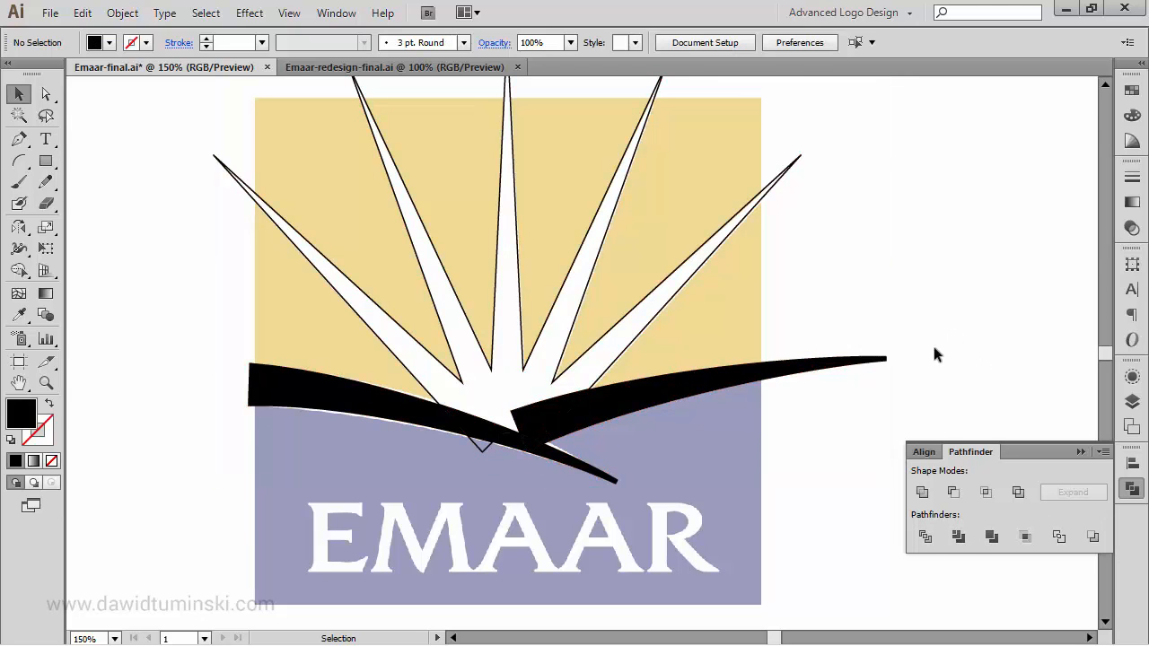
Delete the small leftover corner of the sun shape protruding below the left swoosh.
key(a)
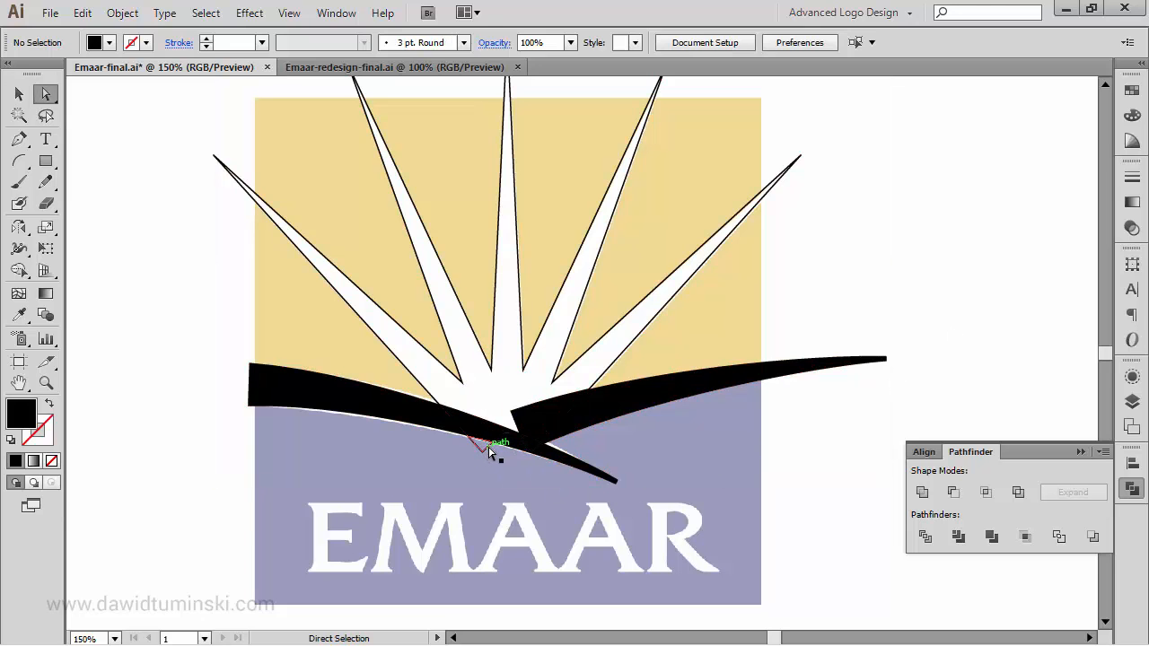
click(487, 449)
key(Delete)
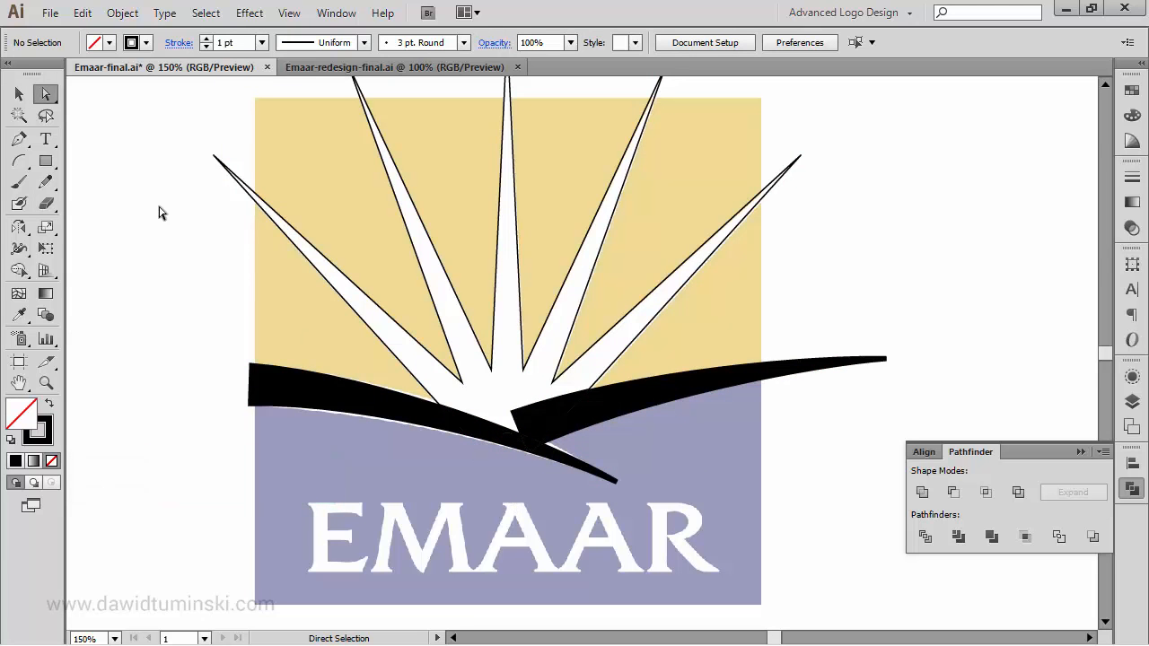
Unite the divided rays and swooshes into a single black shape, deselect it, and collapse the Pathfinder options.
click(20, 97)
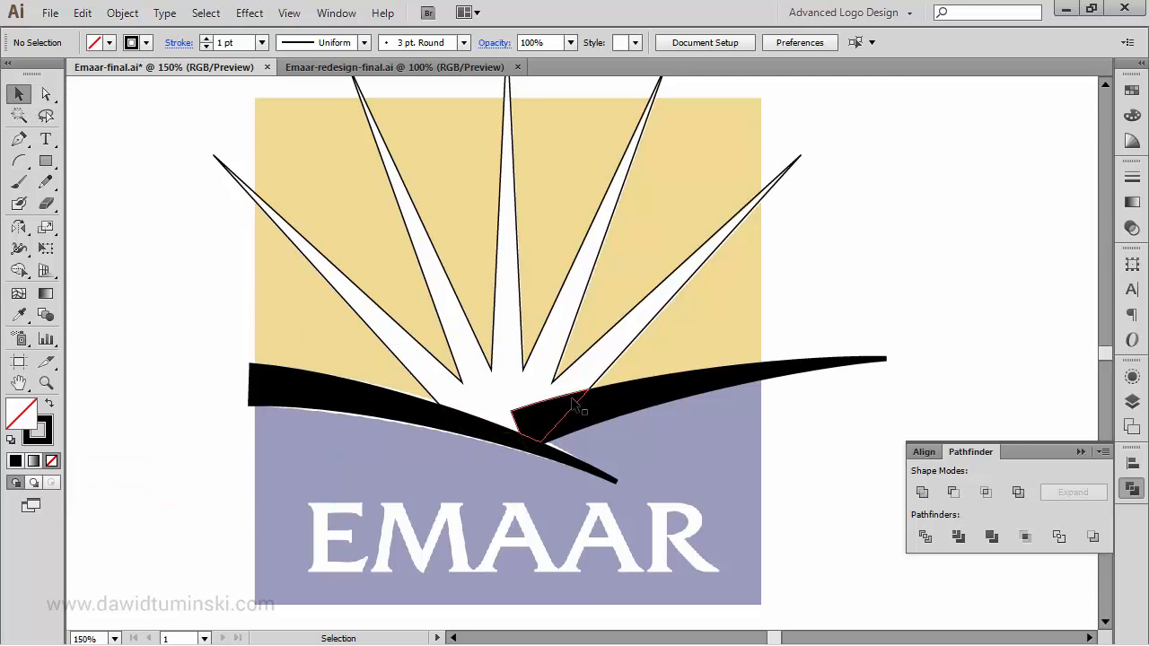
click(617, 399)
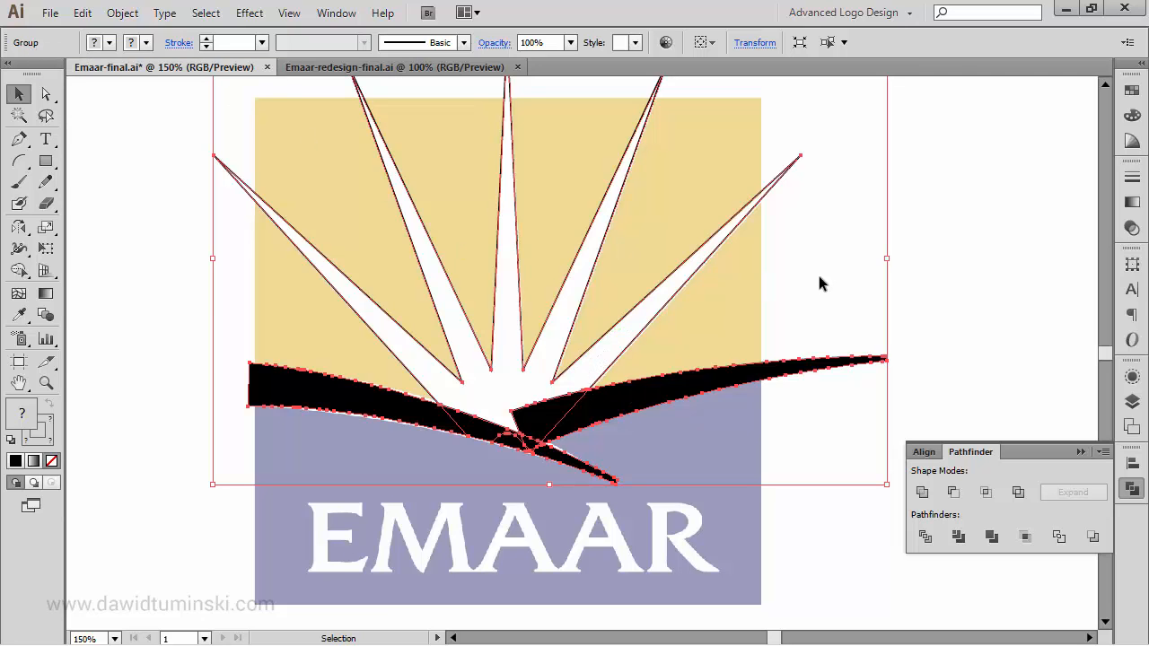
click(922, 492)
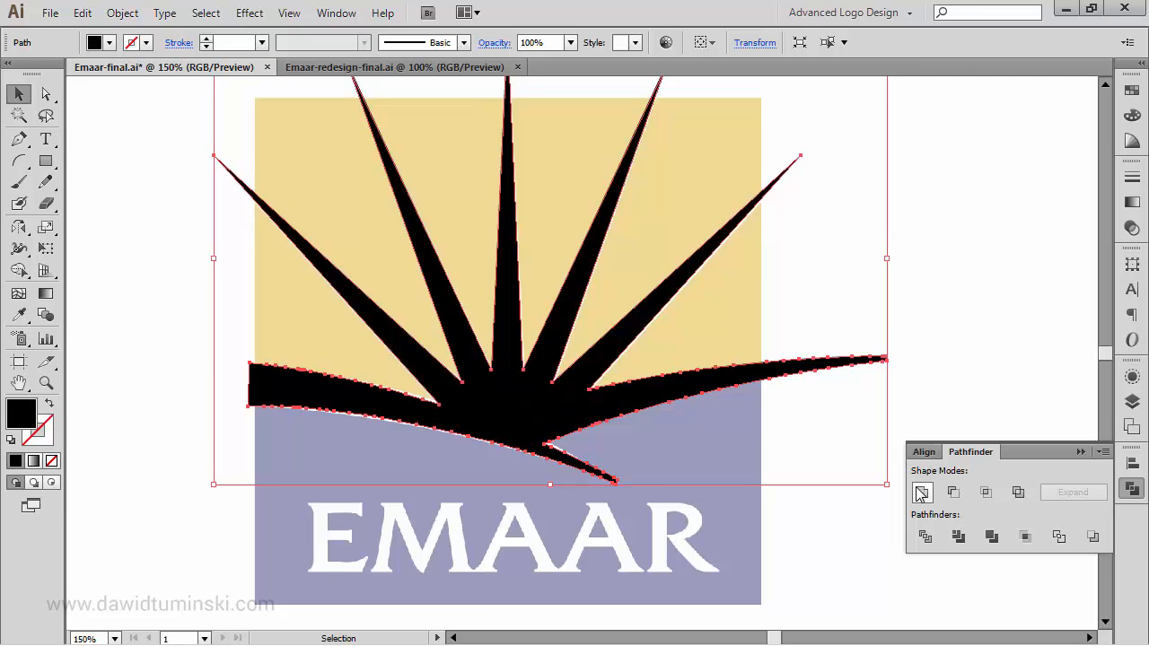
click(990, 263)
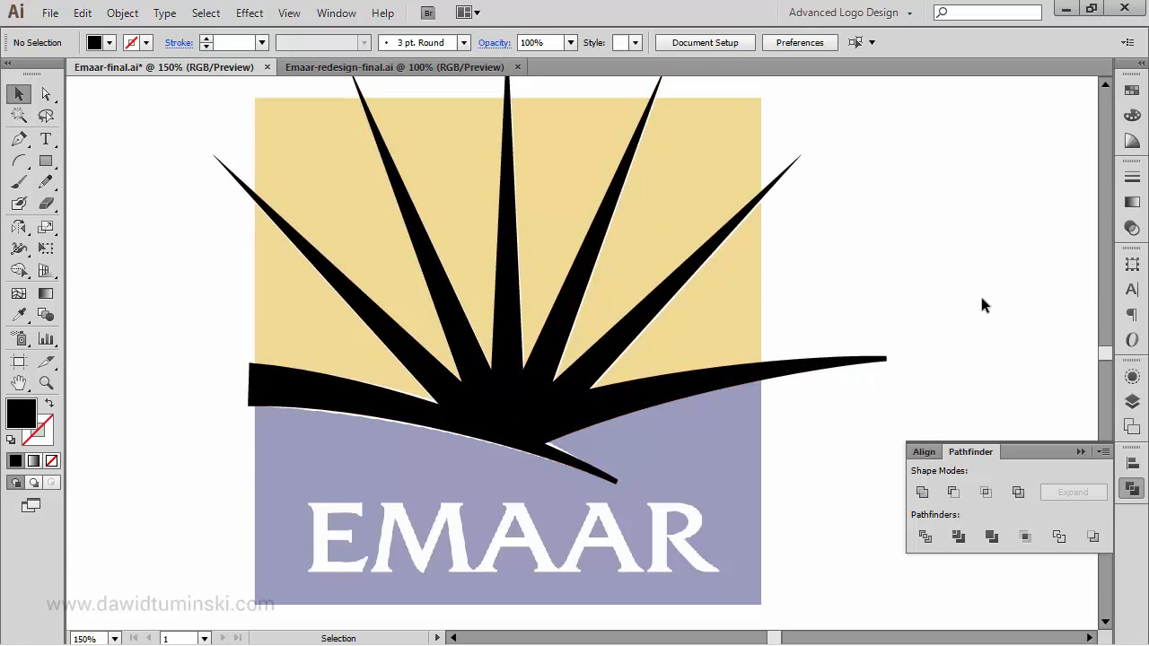
click(1079, 453)
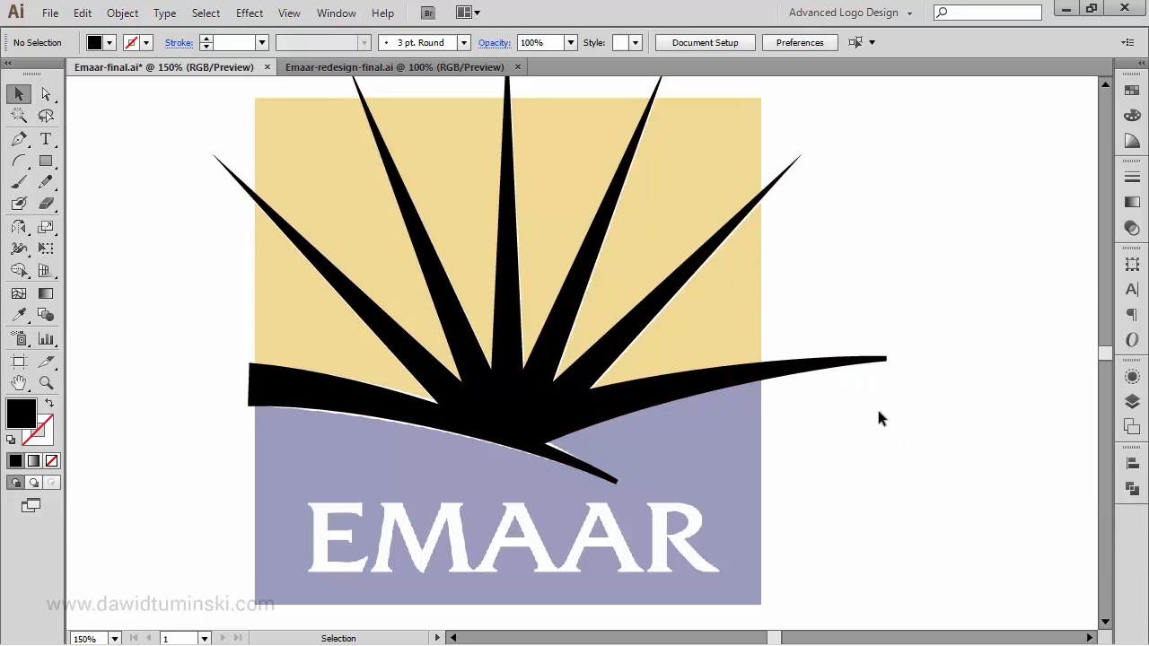